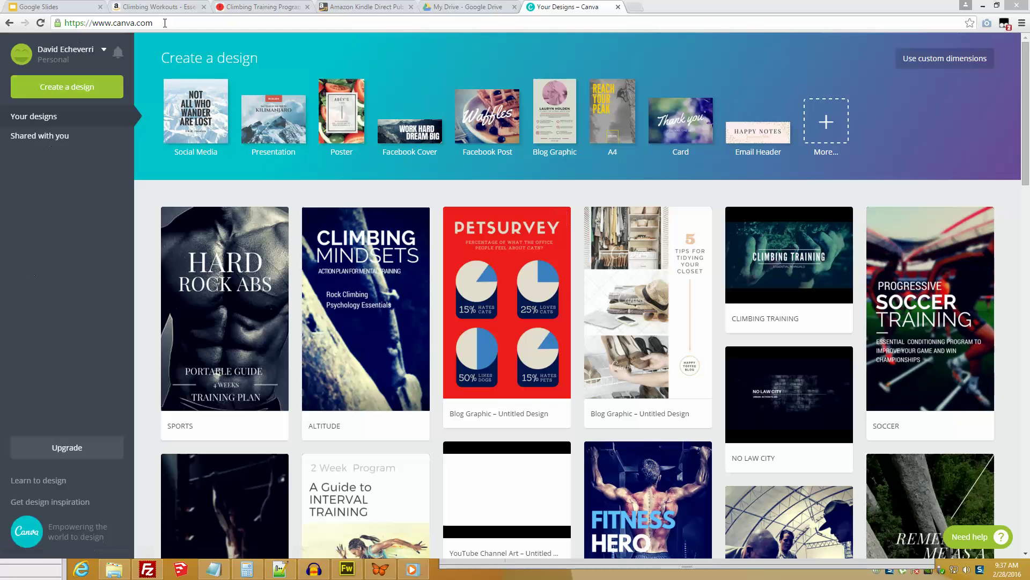
- Select the Canva site address, then switch to the Climbing Workouts Amazon book page
left_click_drag(153, 24, 76, 15)
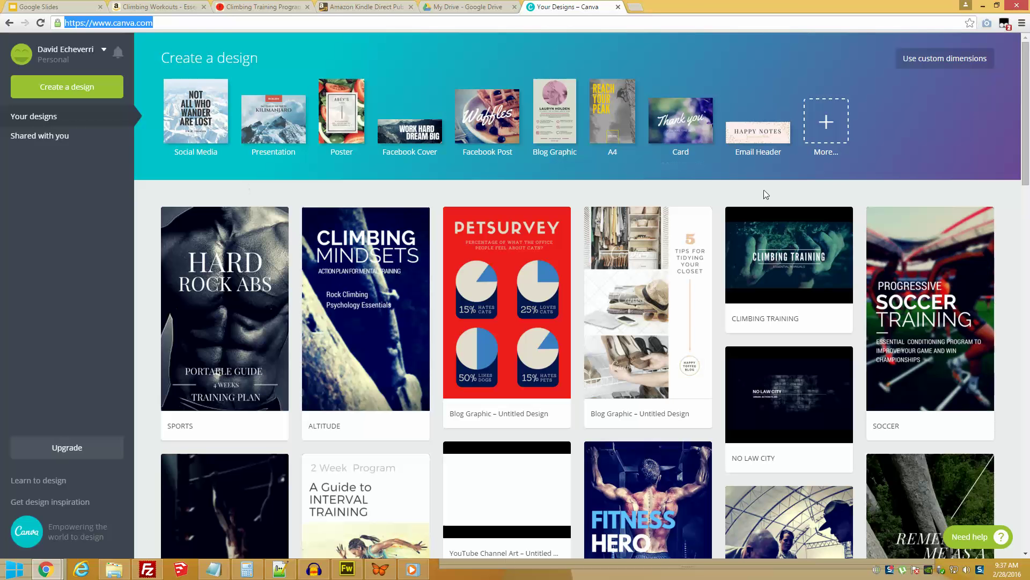
mouse_move(1026, 125)
left_mouse_down()
mouse_move(1026, 175)
mouse_move(1026, 110)
left_mouse_up()
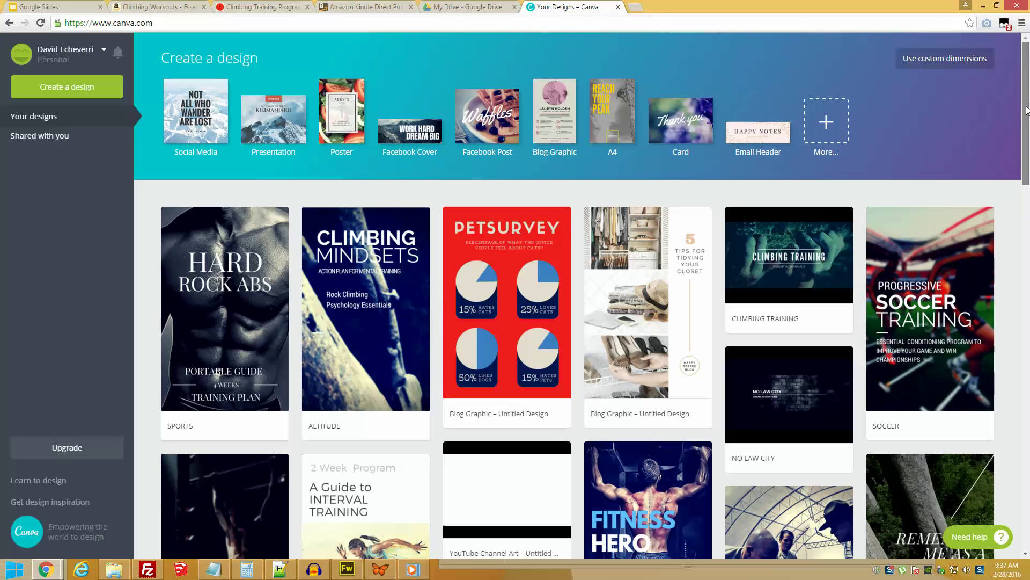
left_click(145, 6)
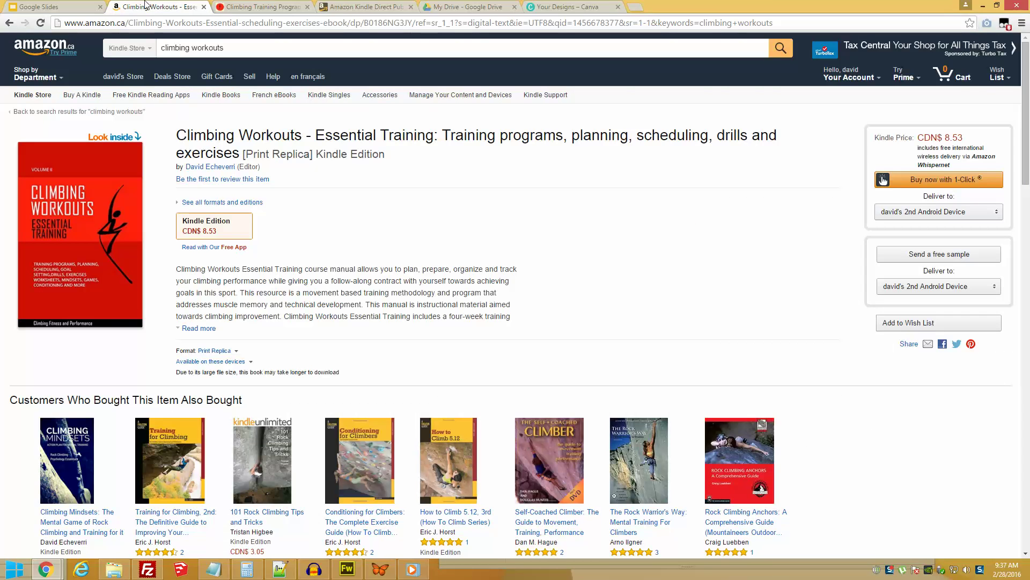
scroll(386, 253, "down", 3)
scroll(385, 253, "up", 3)
- Open the Climbing Mindsets Kindle Edition page and highlight the start of its description
left_click(70, 463)
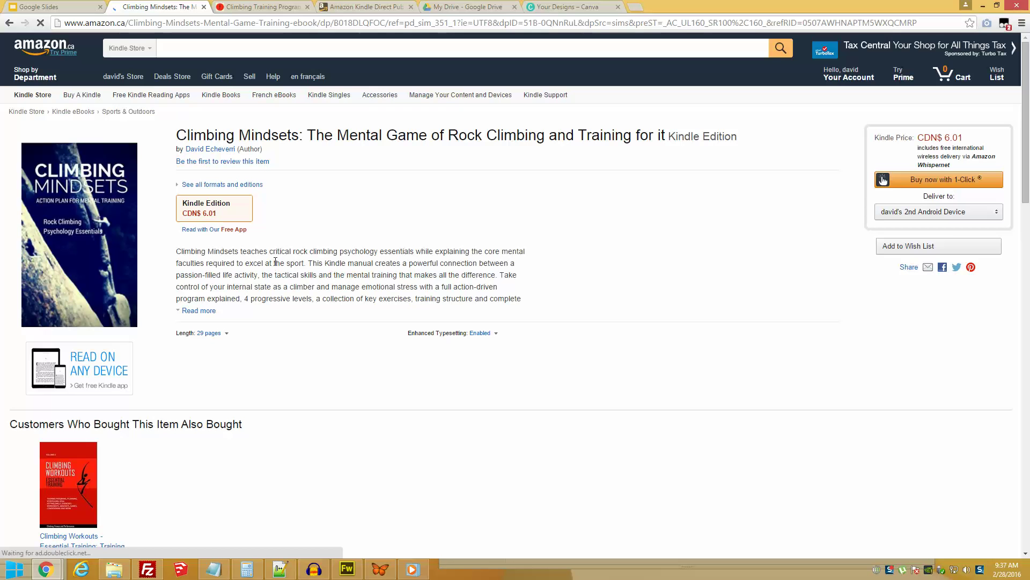
left_click_drag(177, 251, 274, 298)
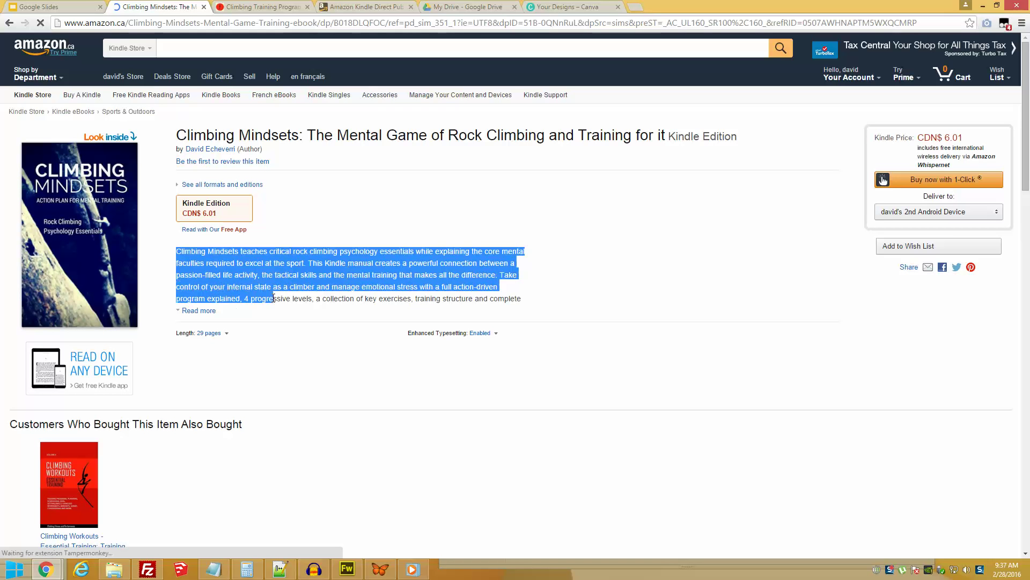
left_click(245, 290)
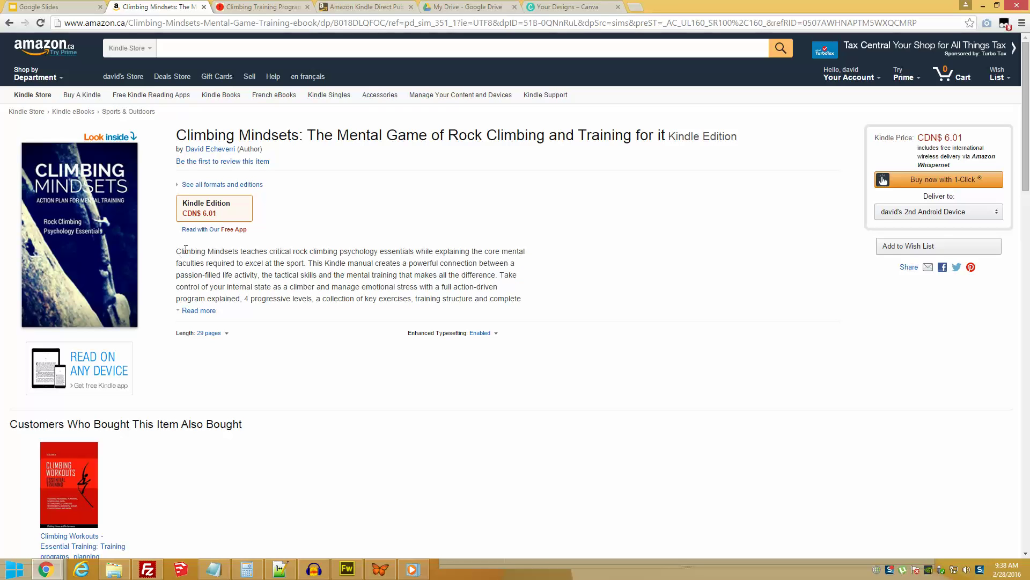
- Preview the Climbing Mindsets cover in Look Inside, then return to Canva's Your Designs page
left_click(73, 228)
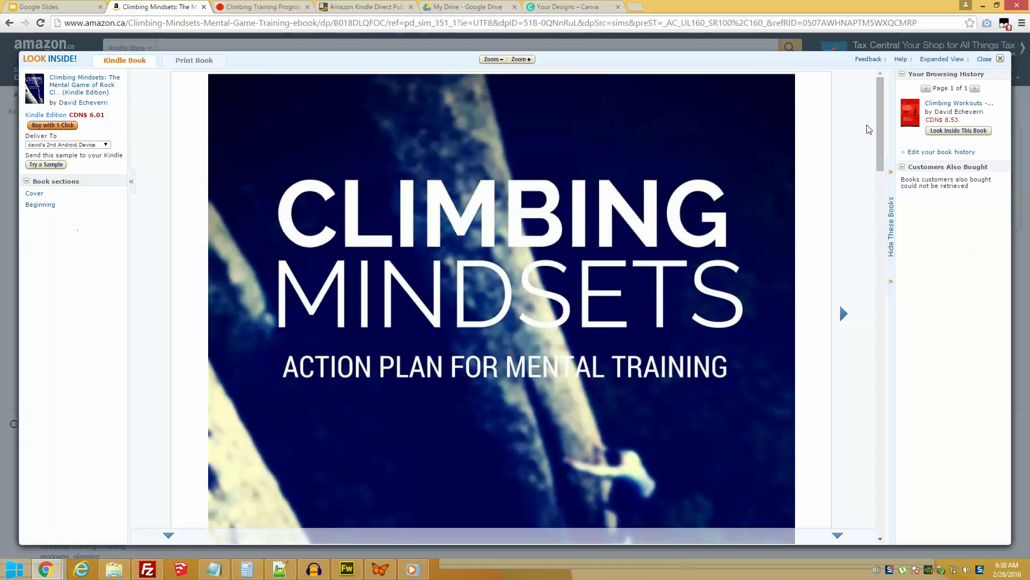
left_click_drag(882, 140, 877, 97)
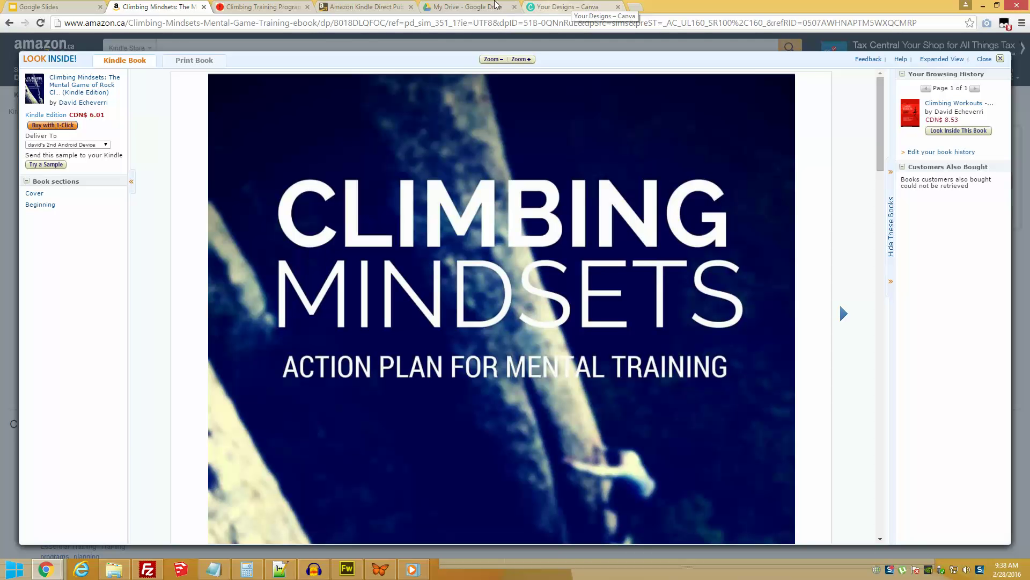
left_click(550, 6)
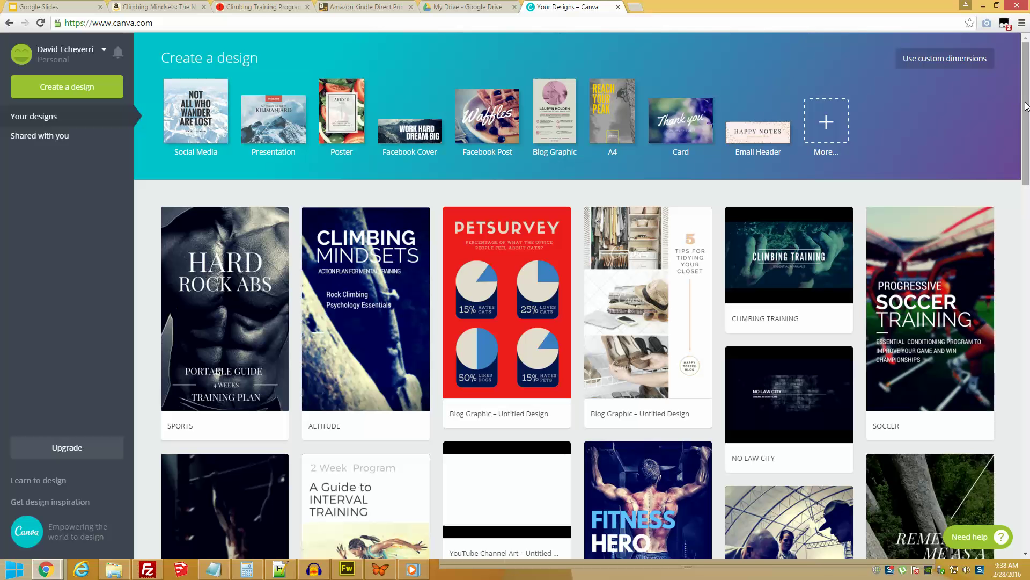
- Scroll Your designs to find and open the beholder Training for Trails cover
scroll(1026, 125, "down", 1)
scroll(1026, 124, "down", 10)
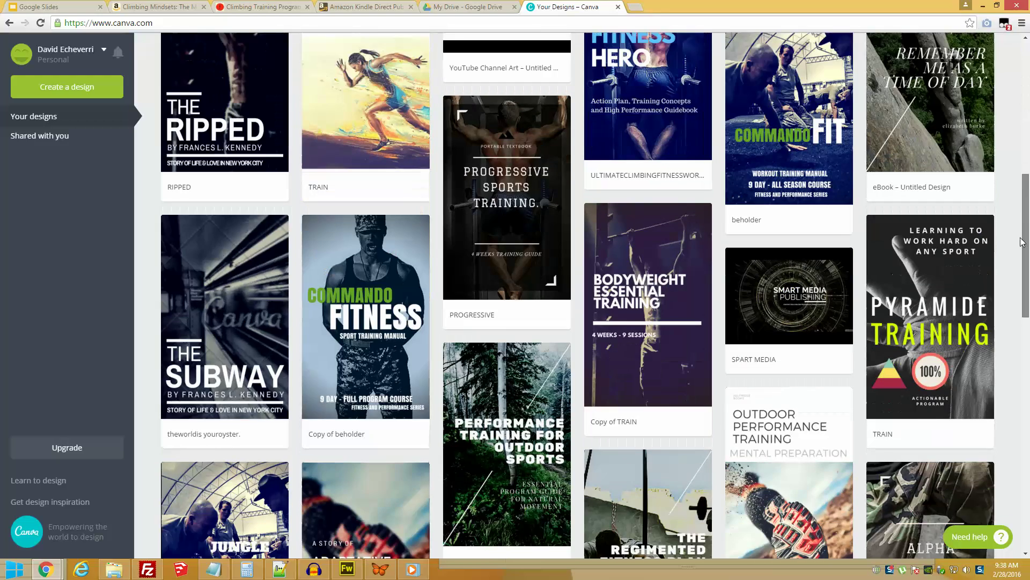
scroll(1008, 319, "down", 5)
scroll(1009, 256, "up", 6)
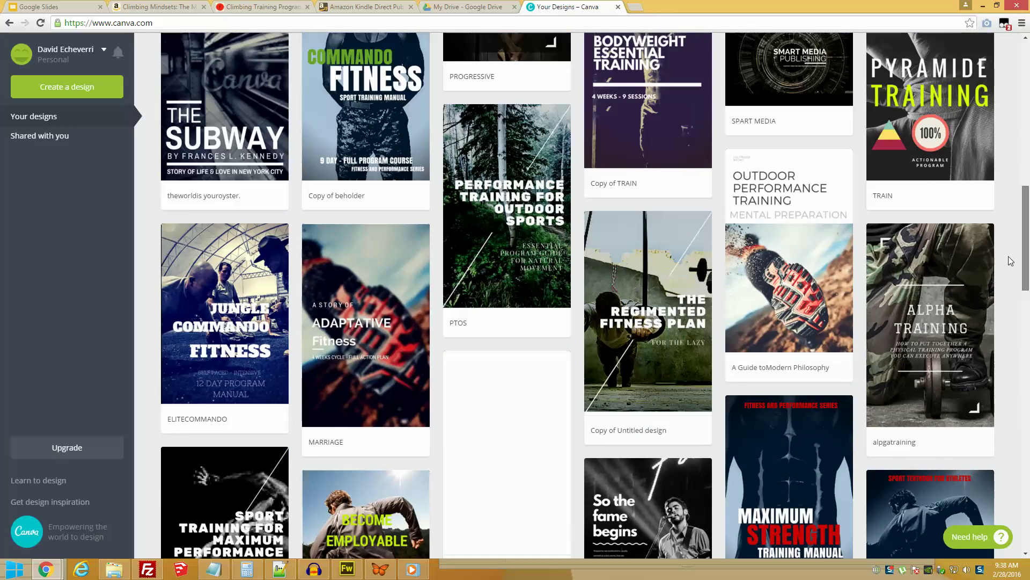
scroll(1012, 260, "down", 3)
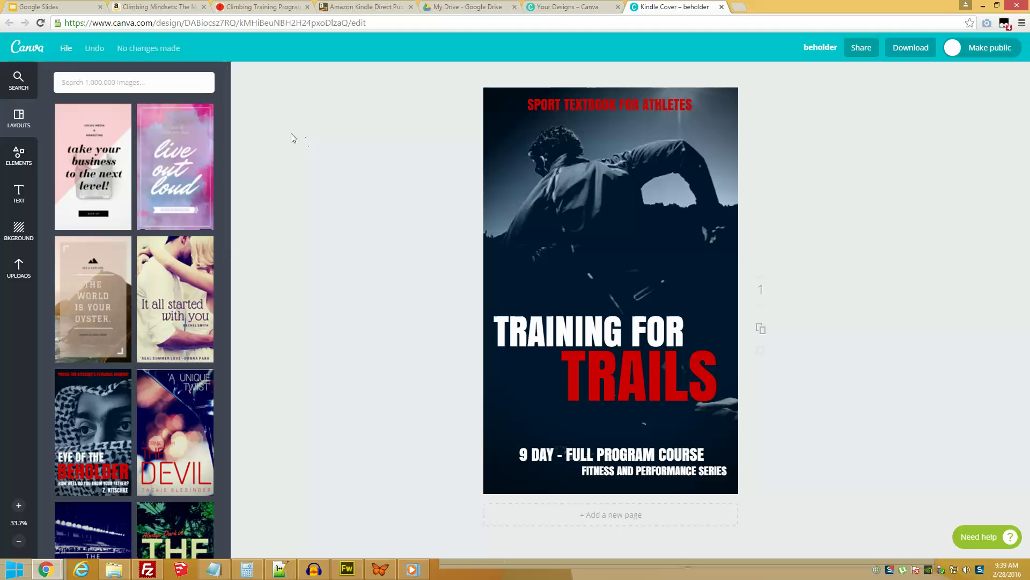
- Check the Training for Trails cover's size in the File menu, then return to Your designs
left_click(61, 47)
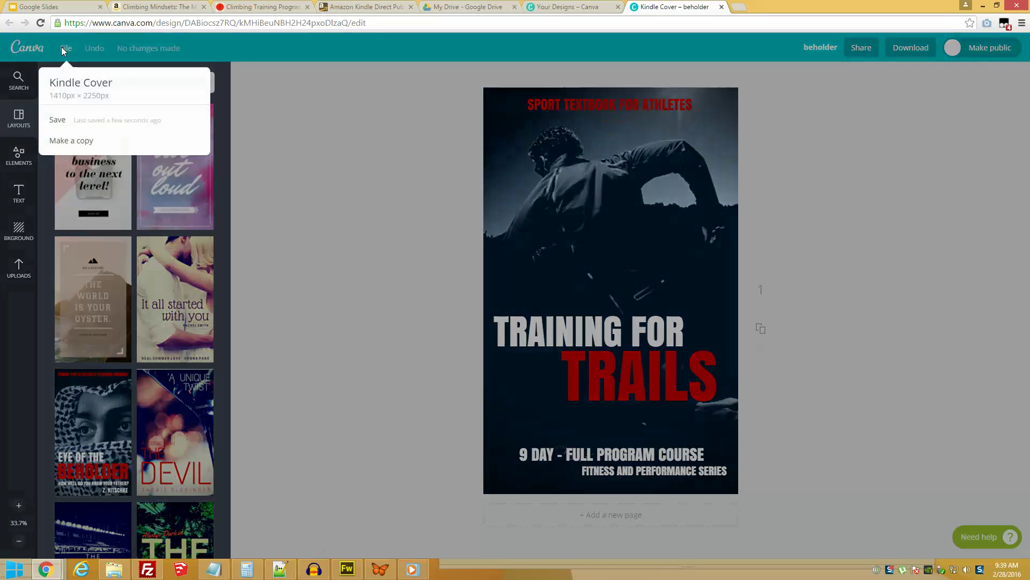
left_click(621, 102)
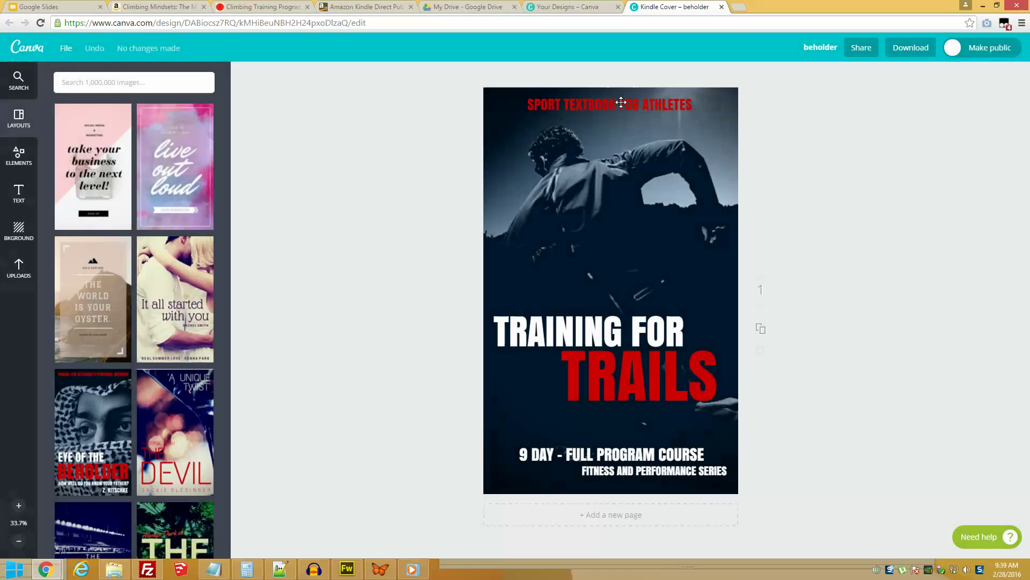
left_click(27, 48)
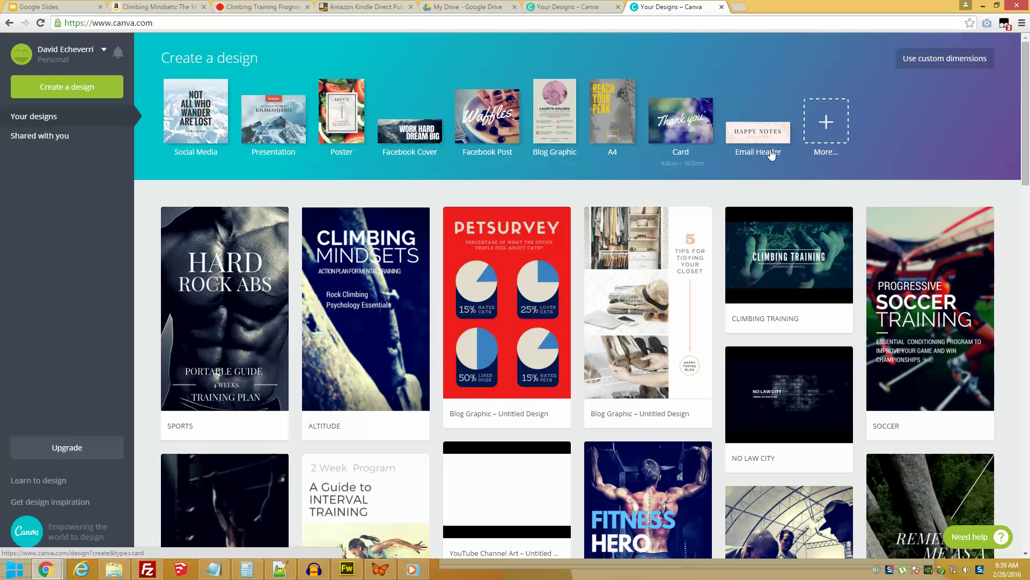
- Create a new 1410 × 2250 px Kindle Cover design from the Blogging & eBooks category
left_click(835, 125)
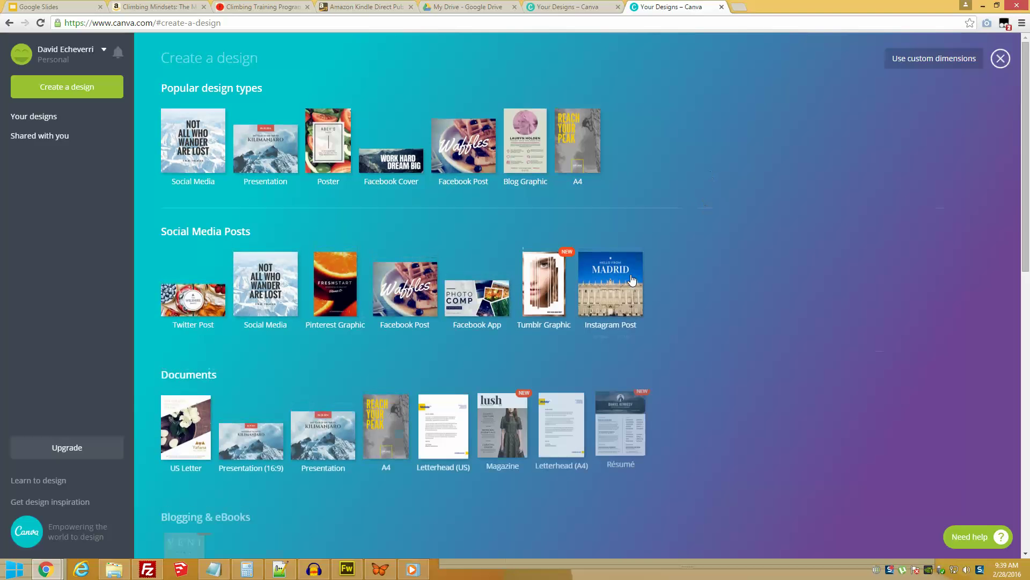
scroll(632, 279, "down", 2)
scroll(632, 279, "down", 5)
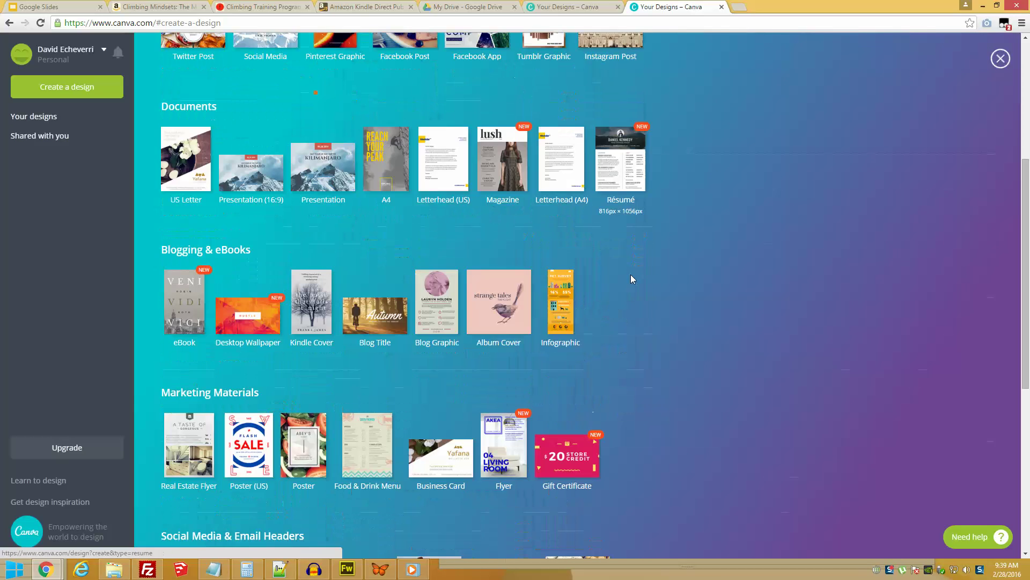
scroll(630, 274, "down", 4)
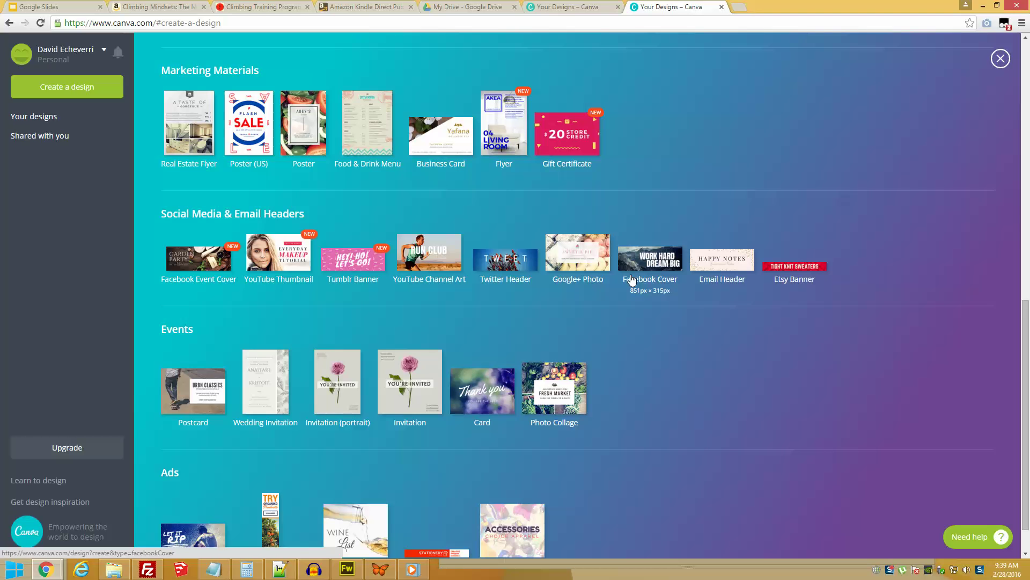
scroll(632, 278, "down", 1)
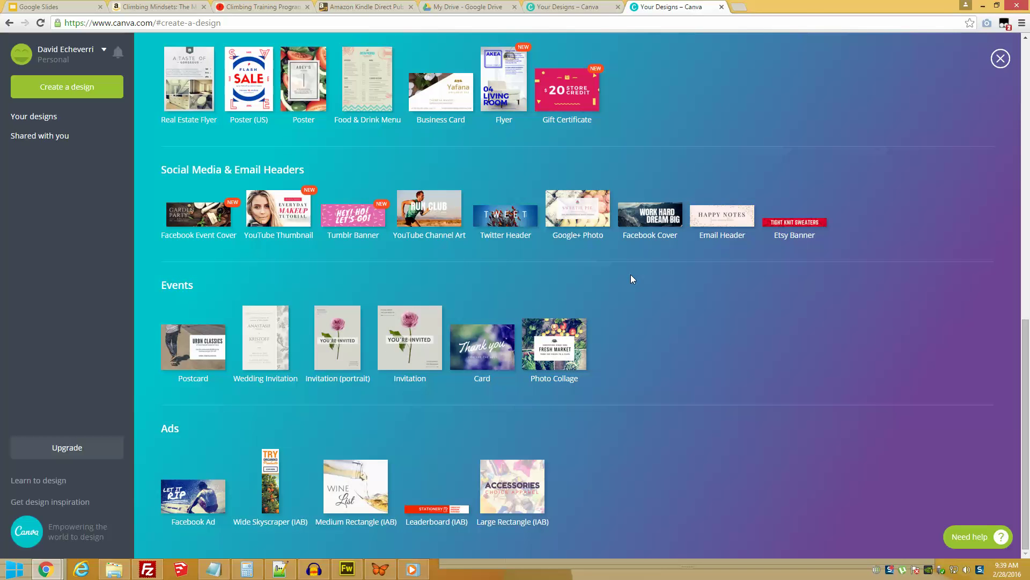
scroll(624, 282, "up", 5)
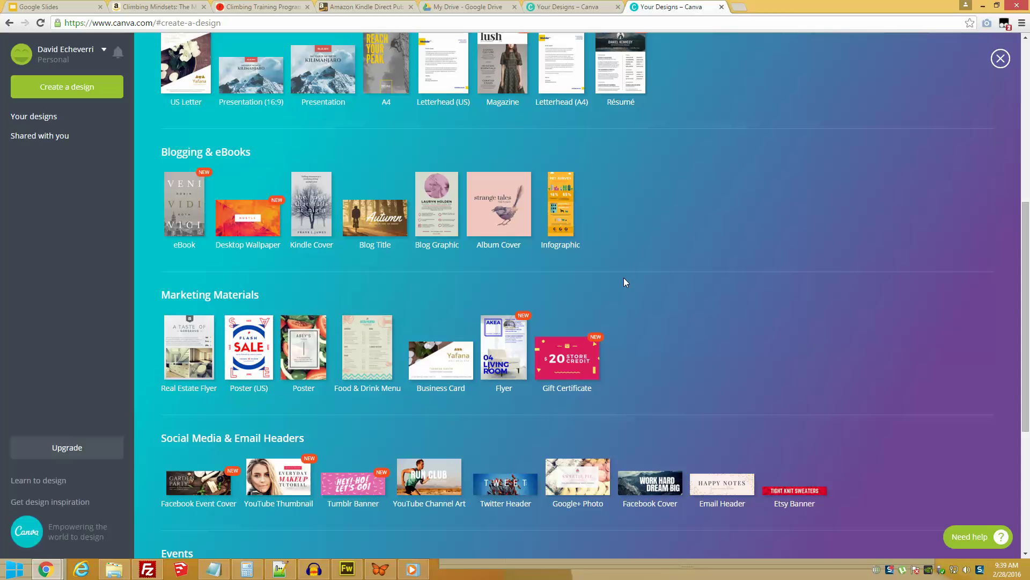
scroll(624, 281, "down", 1)
scroll(612, 284, "up", 1)
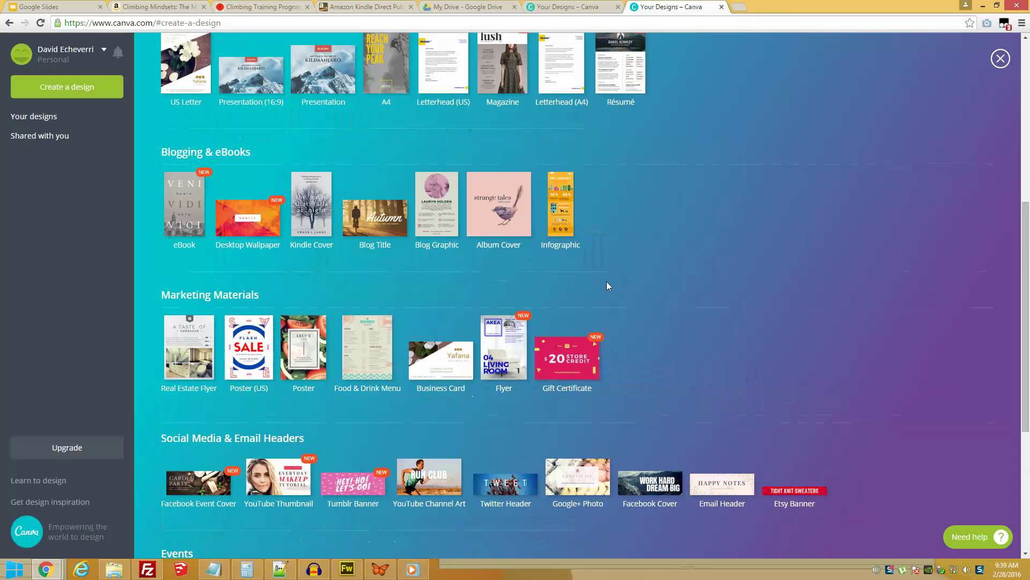
left_click_drag(162, 152, 250, 152)
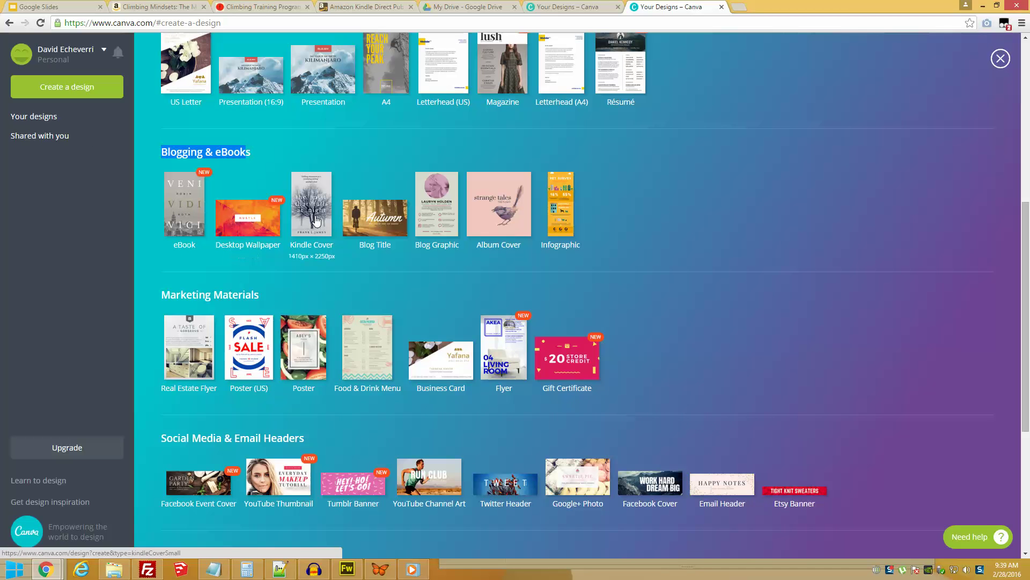
left_click(304, 216)
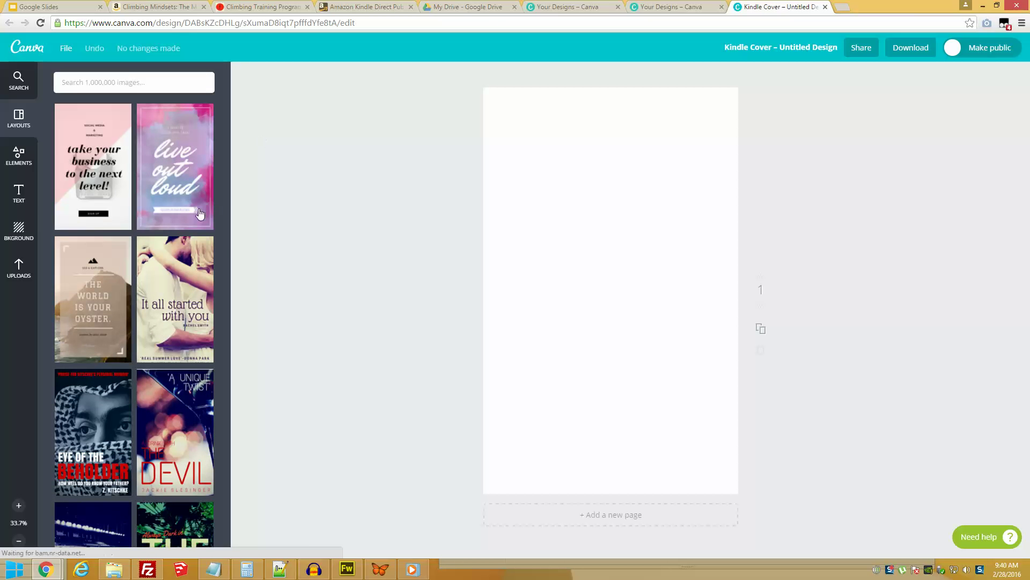
- Find the Marriage and War layout among the Kindle cover templates and apply it
scroll(160, 271, "down", 10)
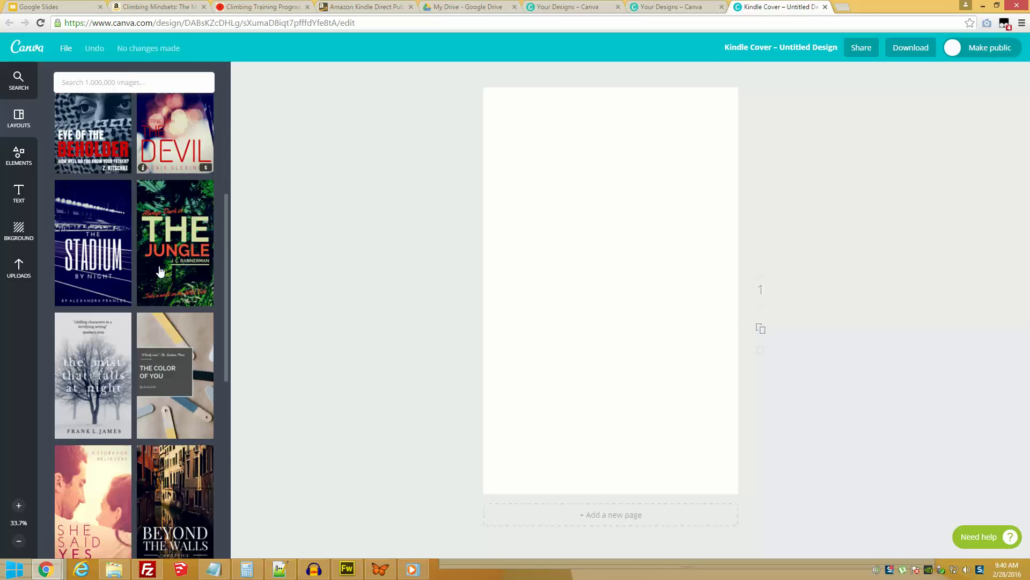
scroll(160, 271, "down", 7)
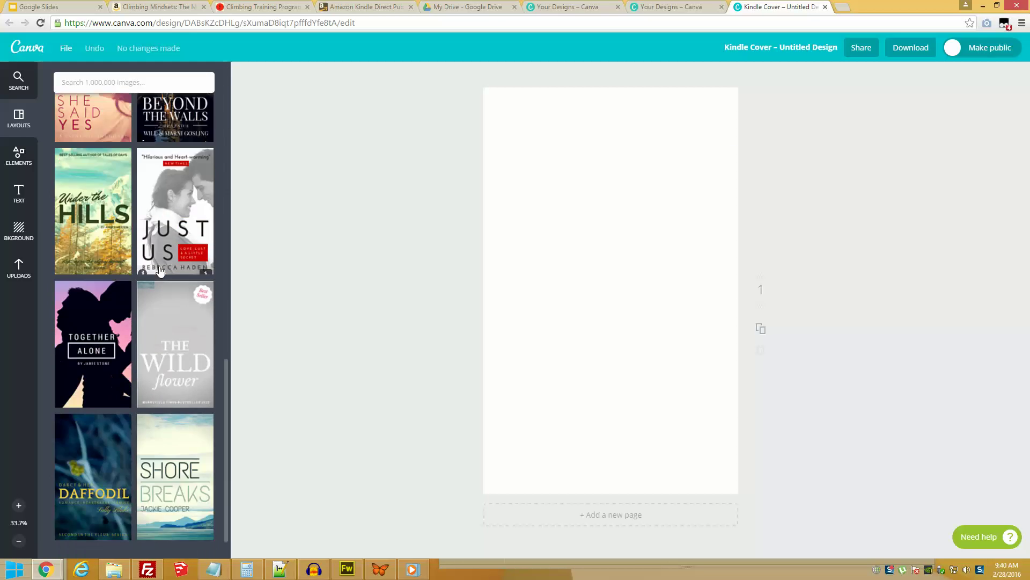
scroll(160, 270, "down", 11)
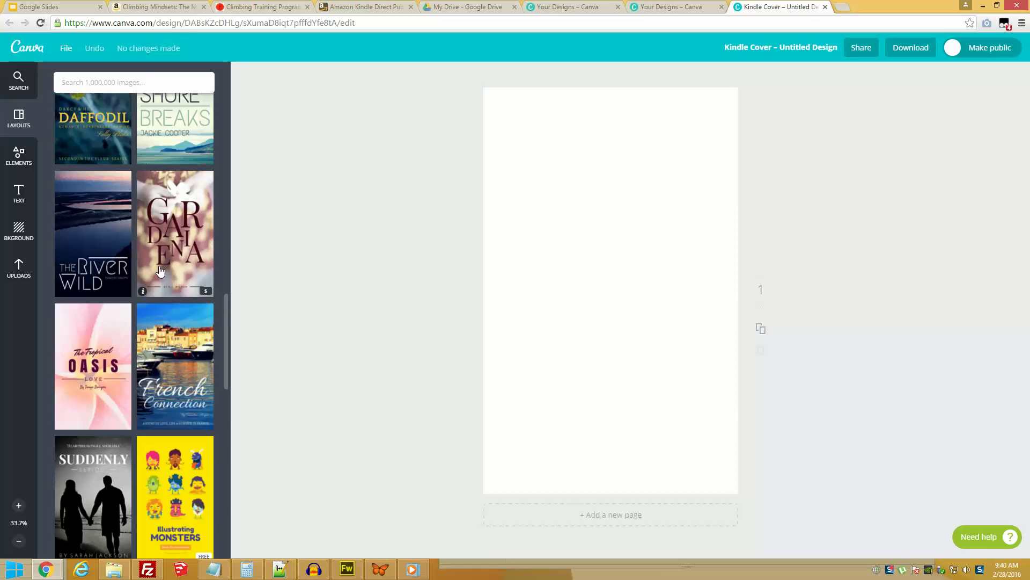
scroll(160, 271, "down", 4)
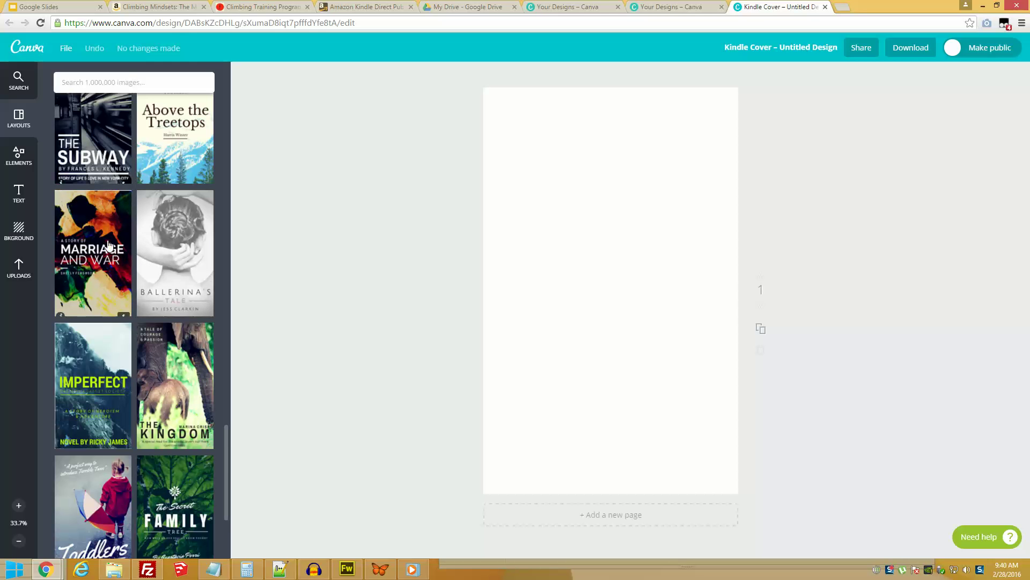
scroll(102, 251, "up", 1)
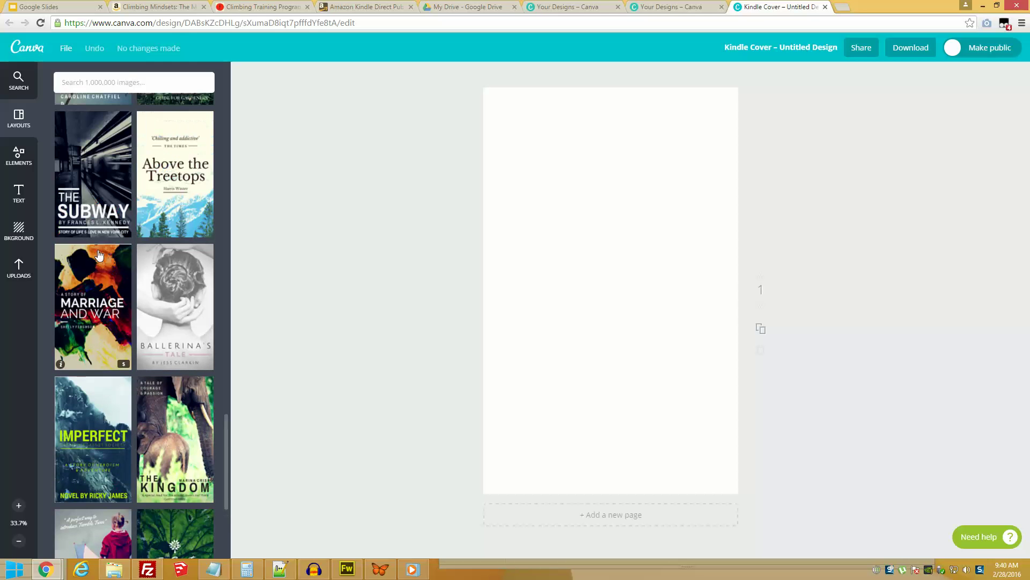
left_click(100, 304)
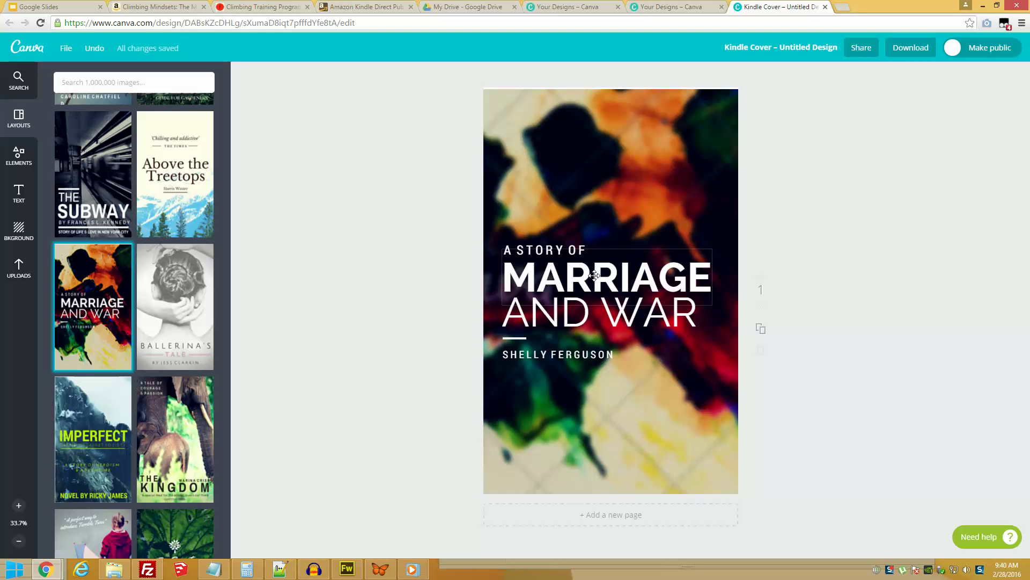
- Replace the MARRIAGE title word with KINDLE, fixing the typos
left_click(593, 276)
left_click(593, 276)
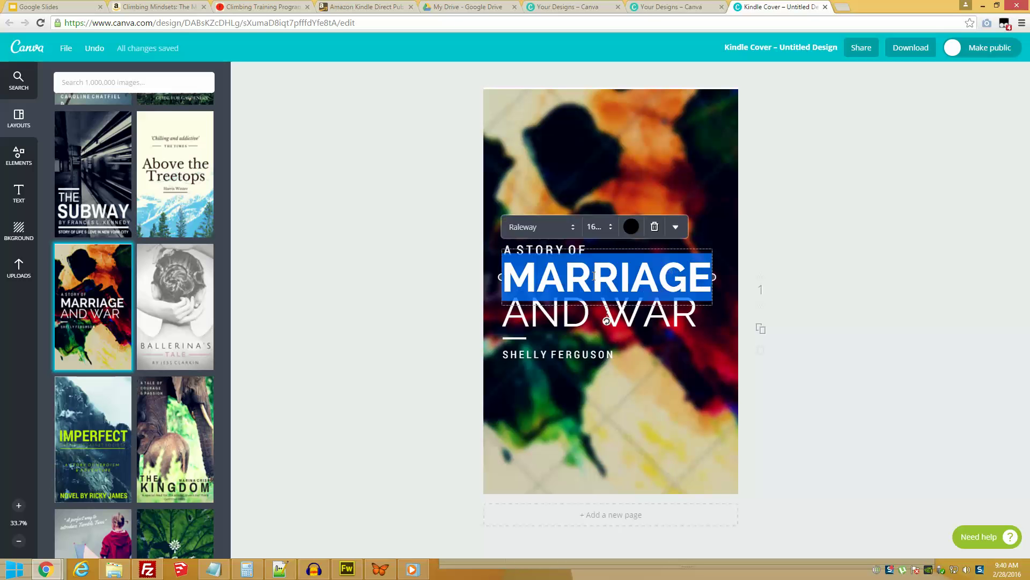
type("KINFLE")
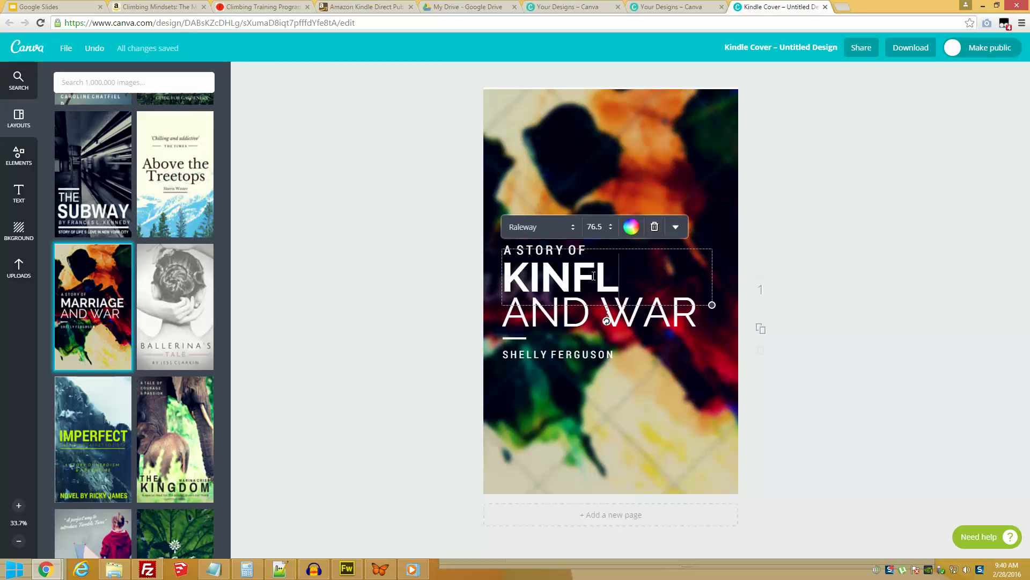
key("BackSpace")
key("BackSpace")
key("BackSpace")
type("DF")
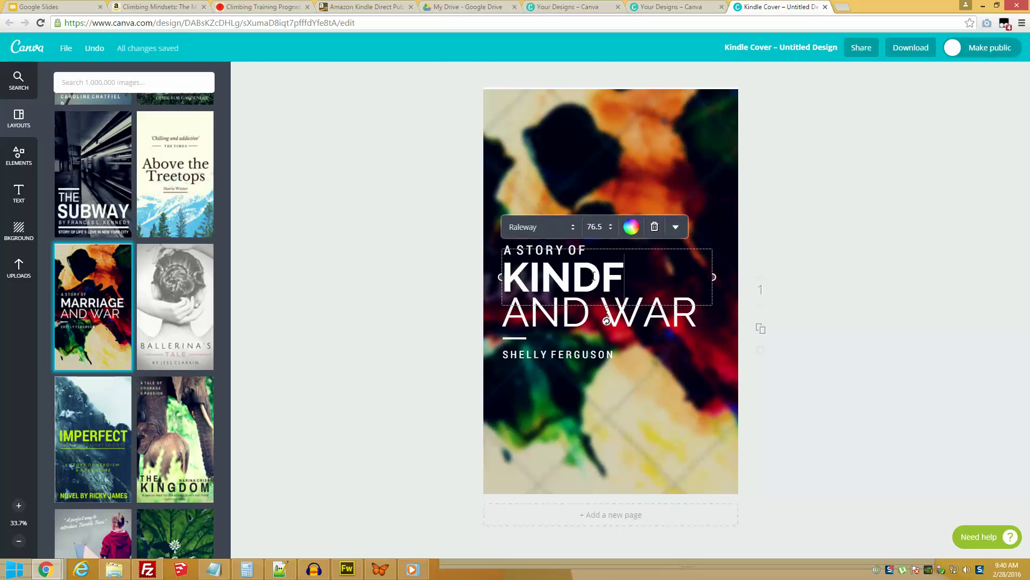
key("BackSpace")
type("LE")
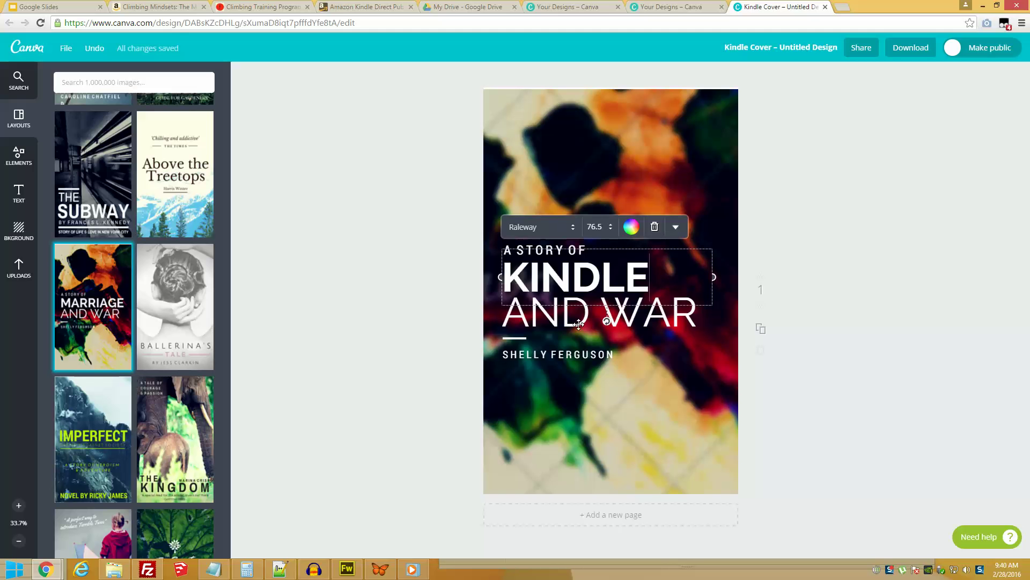
- Change AND WAR to COVERS, the author line to A PRACTICAL MANUAL, and A STORY OF to HOW TO MAKE
double_click(579, 324)
type("CO")
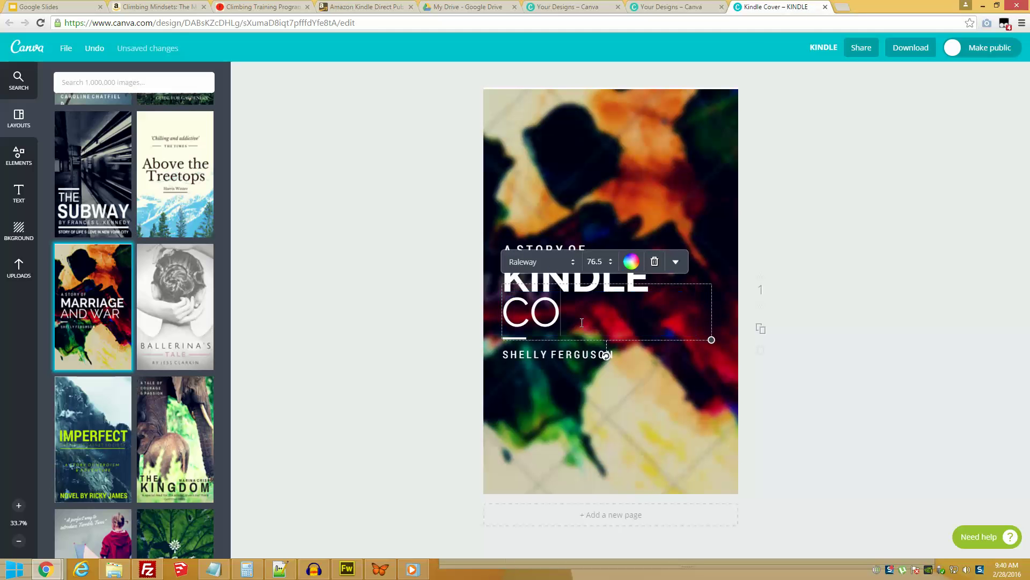
type("VERS")
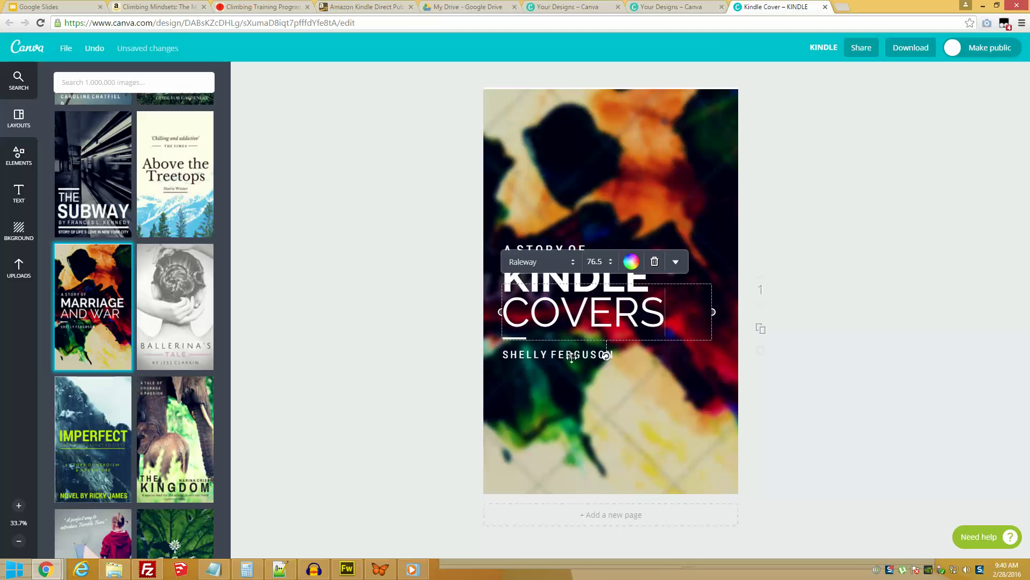
double_click(571, 356)
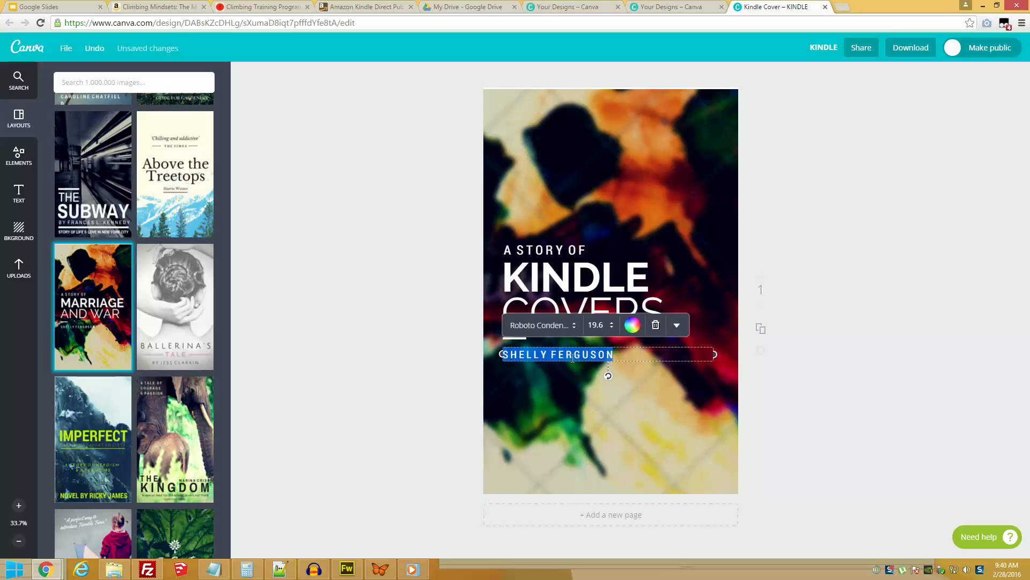
type("A PRACTICA")
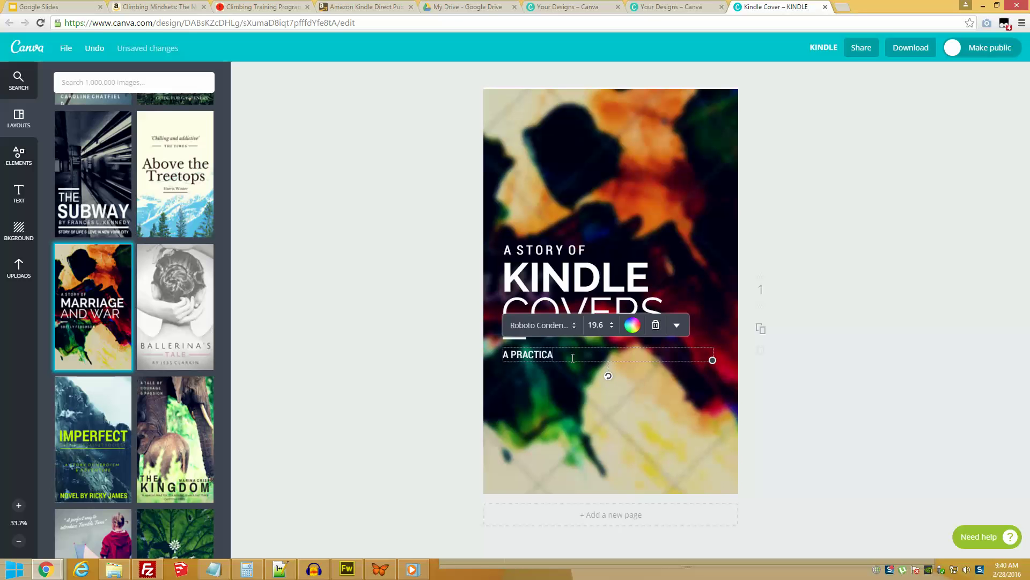
type("L MANUAL")
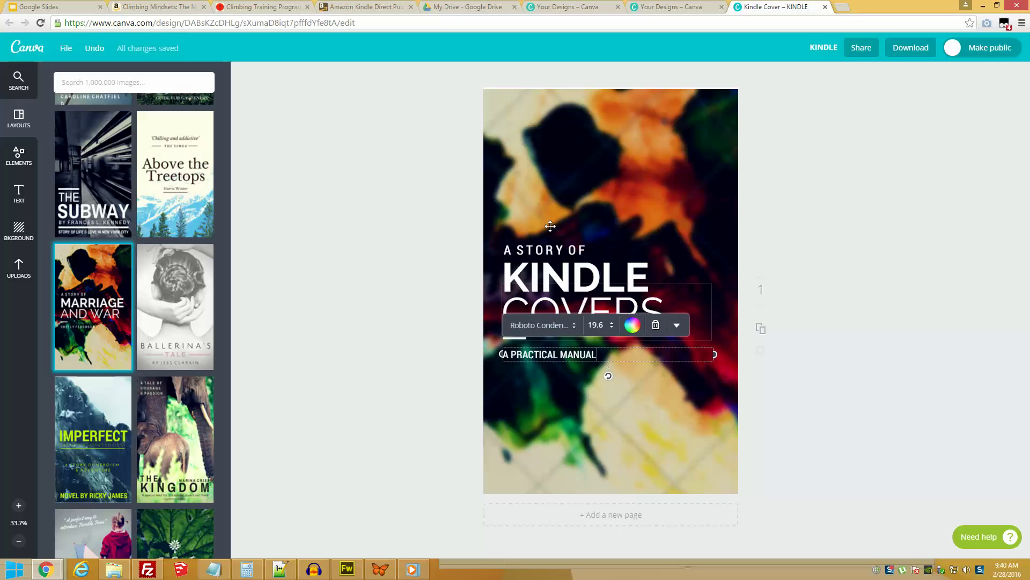
left_click(547, 250)
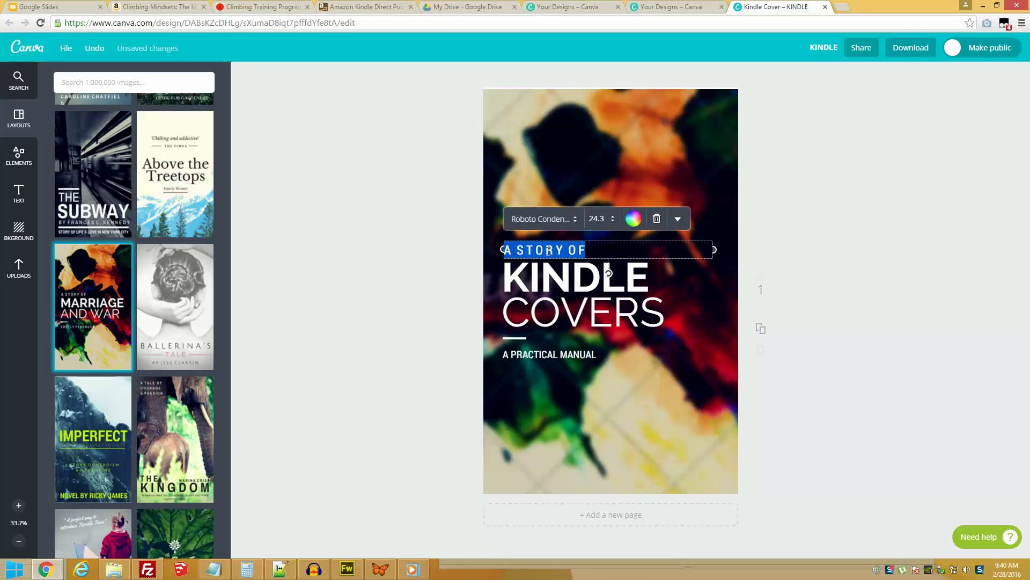
type("HOW TO MAKE")
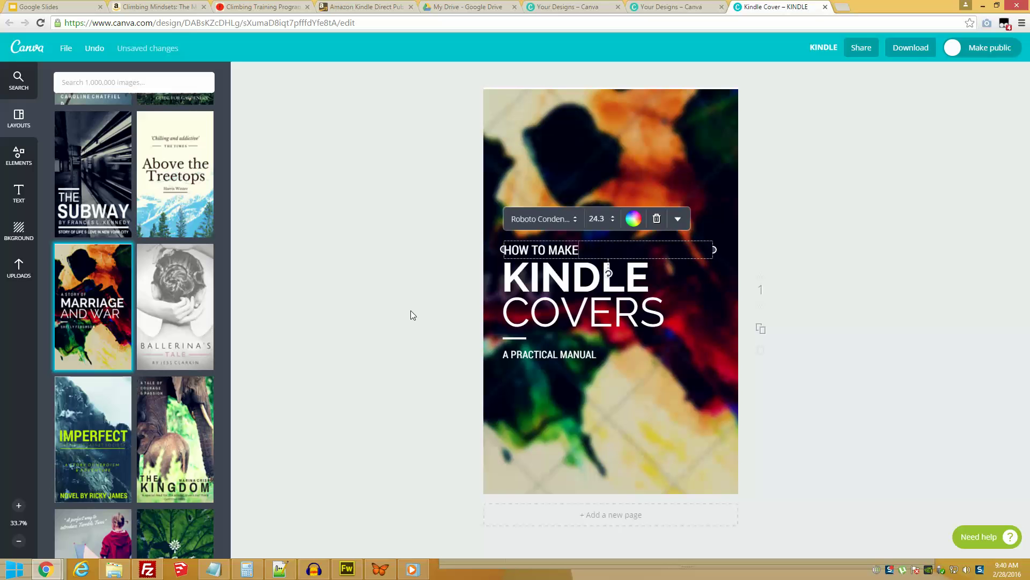
left_click(410, 311)
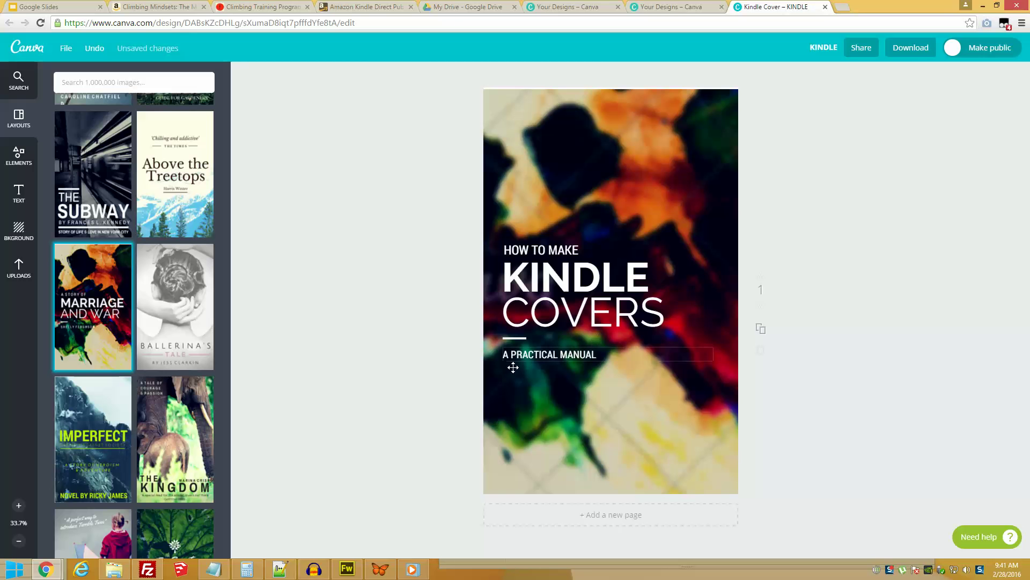
- Drag HOW TO MAKE, KINDLE and COVERS higher, with COVERS just under KINDLE
left_click(535, 254)
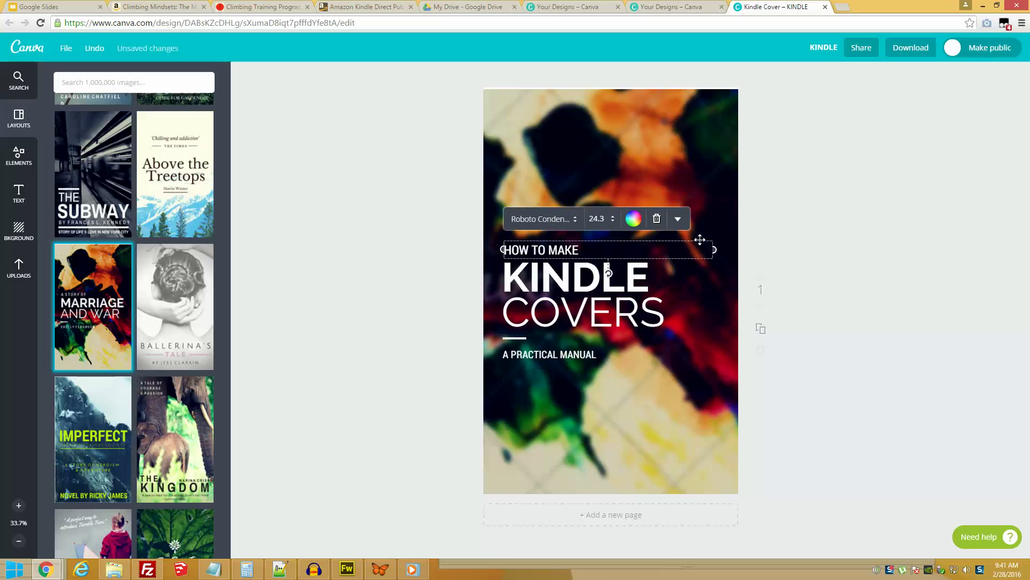
left_click_drag(697, 240, 696, 182)
left_click(626, 292)
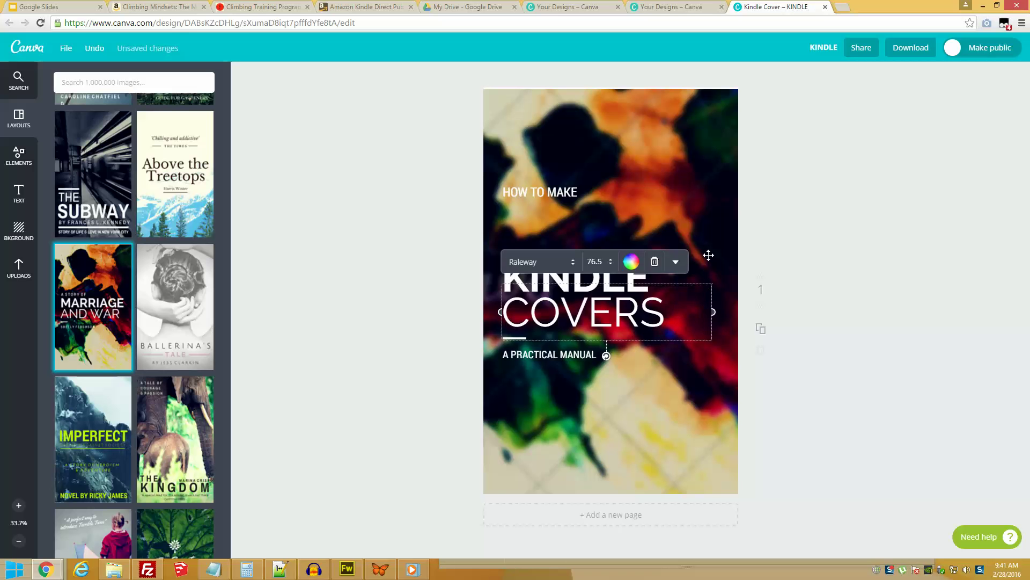
left_click_drag(708, 255, 707, 284)
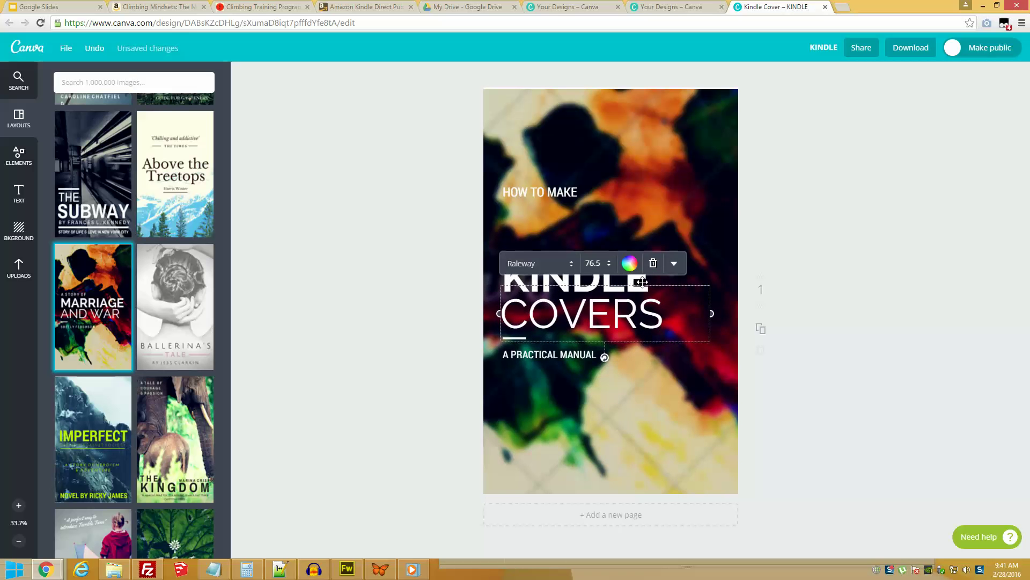
left_click(704, 257)
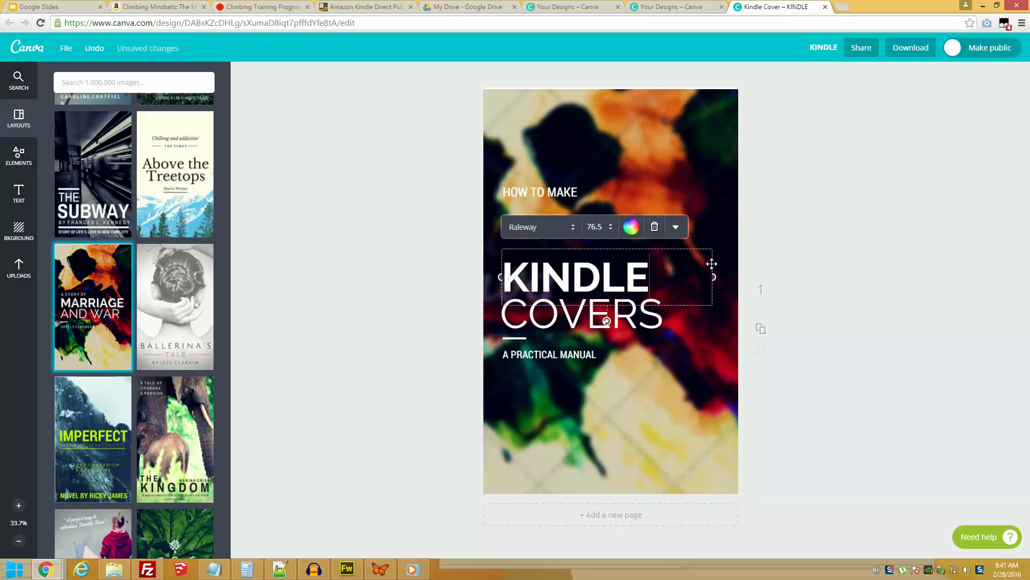
left_click_drag(714, 249, 711, 213)
left_click(659, 298)
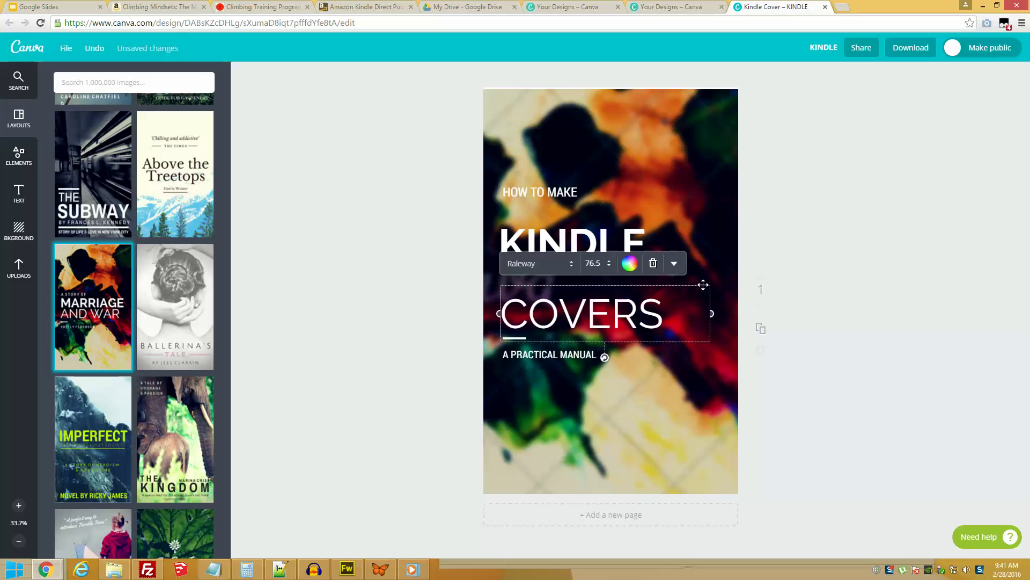
left_click_drag(703, 284, 702, 249)
- Nudge the short divider line and the A PRACTICAL MANUAL subtitle up a few steps
left_click(524, 337)
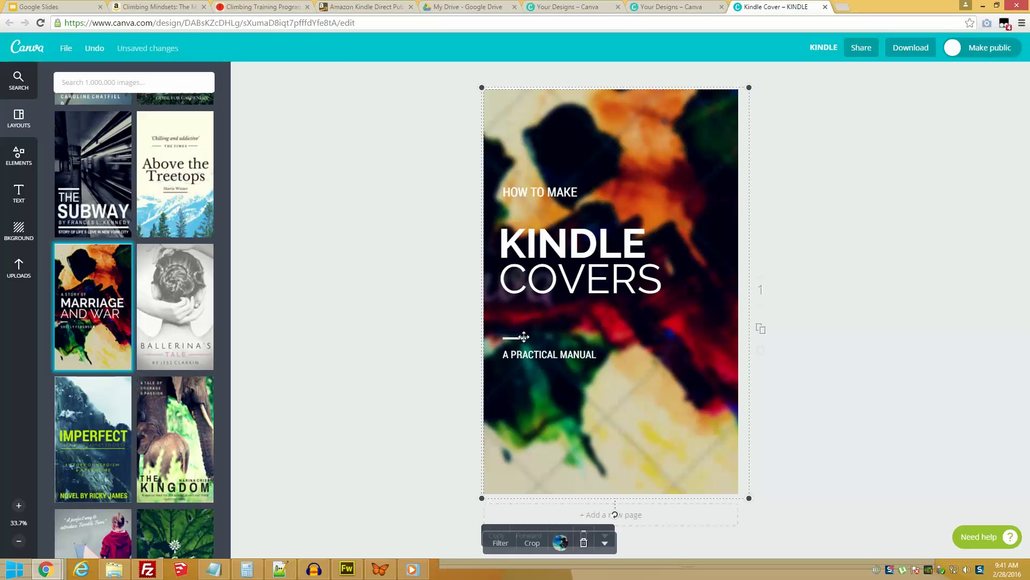
left_click(525, 337)
key("Up")
key("Up")
key("Up")
key("Up")
key("Up")
key("Up")
key("Up")
key("Up")
key("Up")
key("Up")
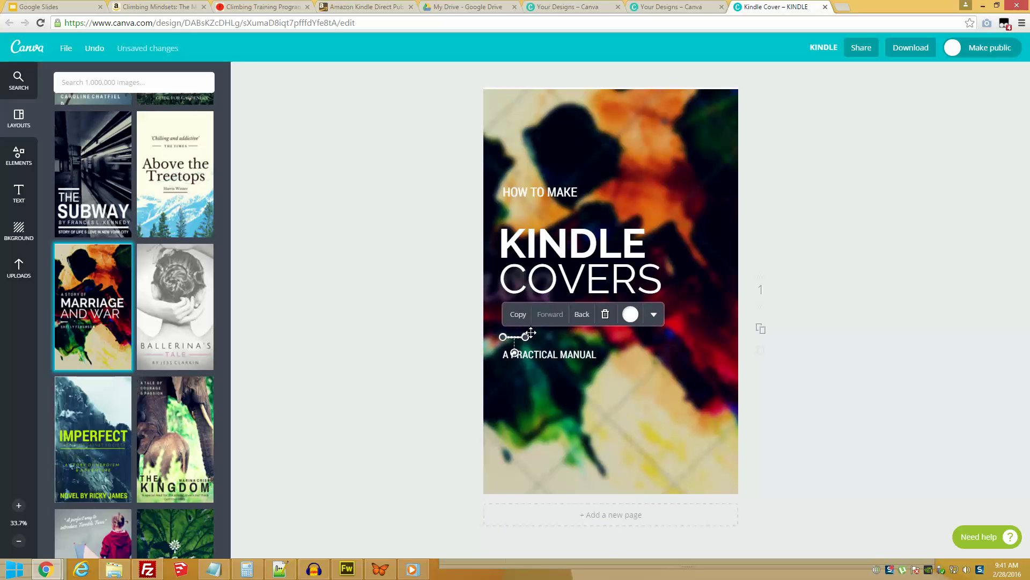
key("Up")
key("Up")
key("Up")
key("Up")
key("Up")
key("Up")
key("Up")
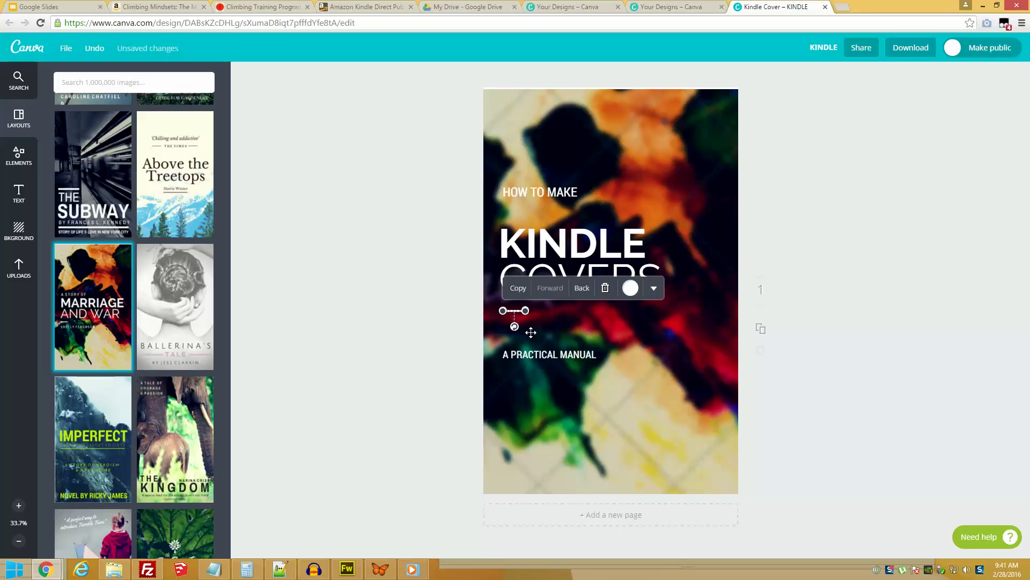
left_click(563, 354)
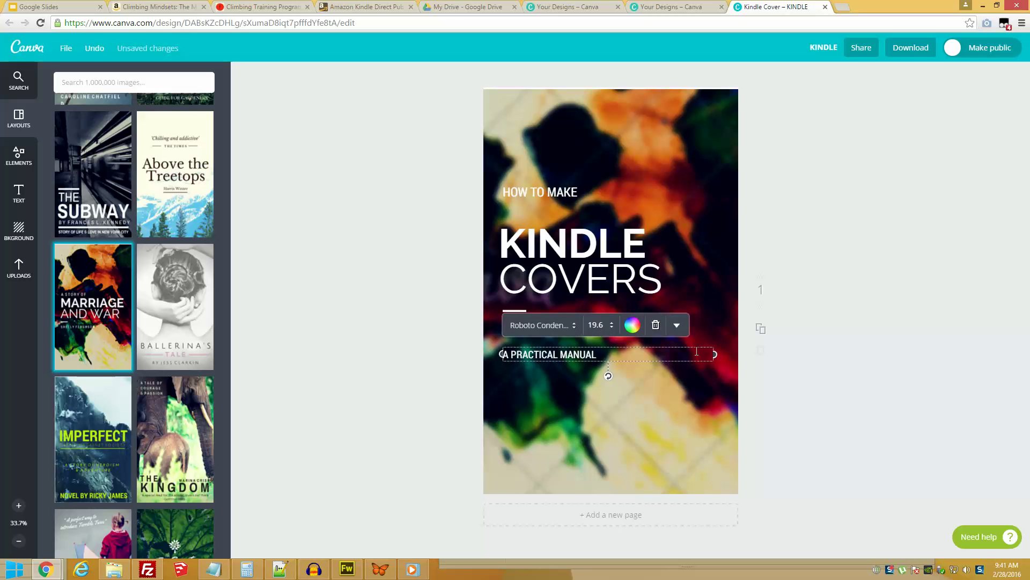
key("Up")
key("Up")
key("Up")
key("Up")
key("Up")
key("Up")
key("Up")
key("Up")
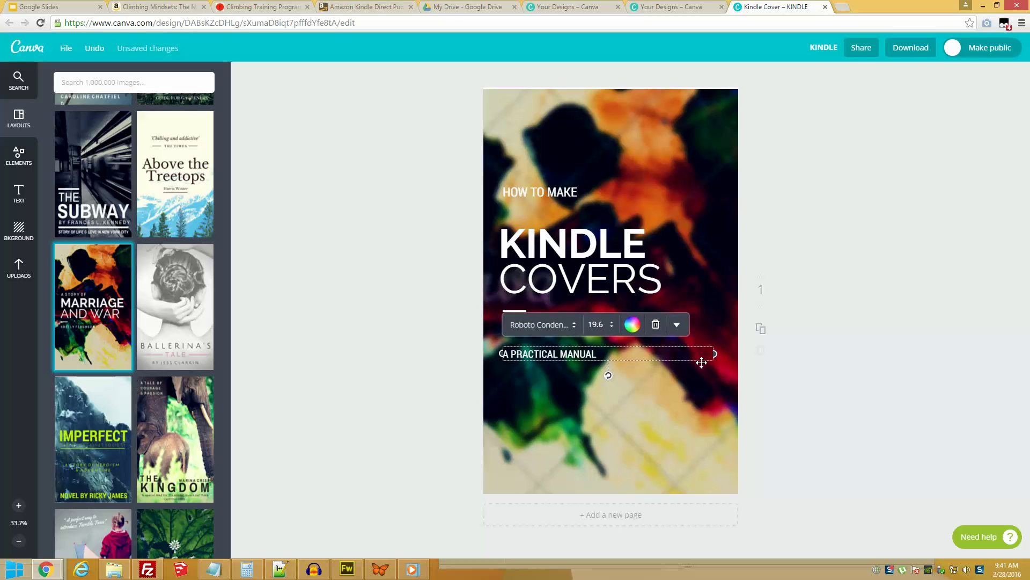
key("Up")
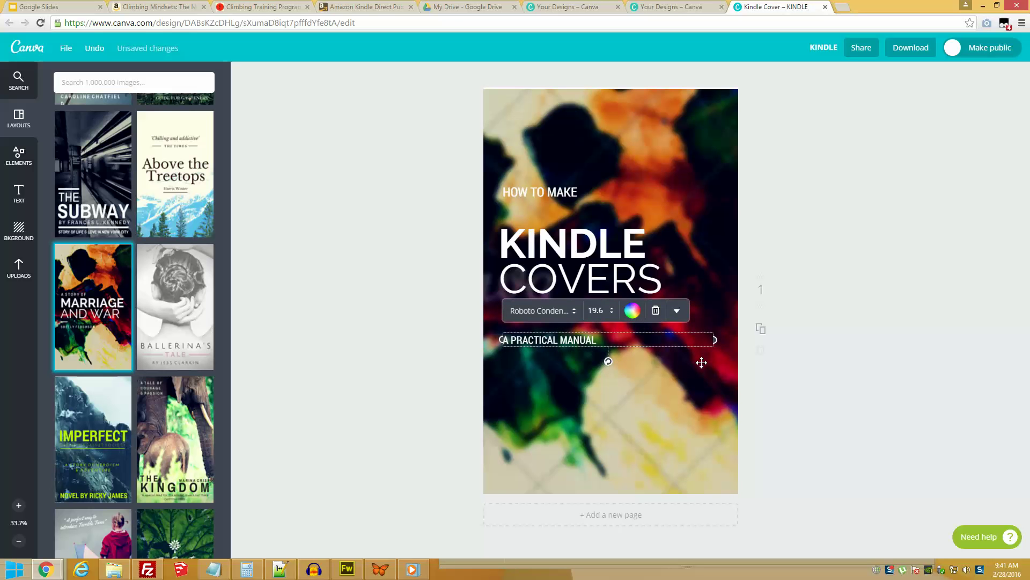
left_click(450, 277)
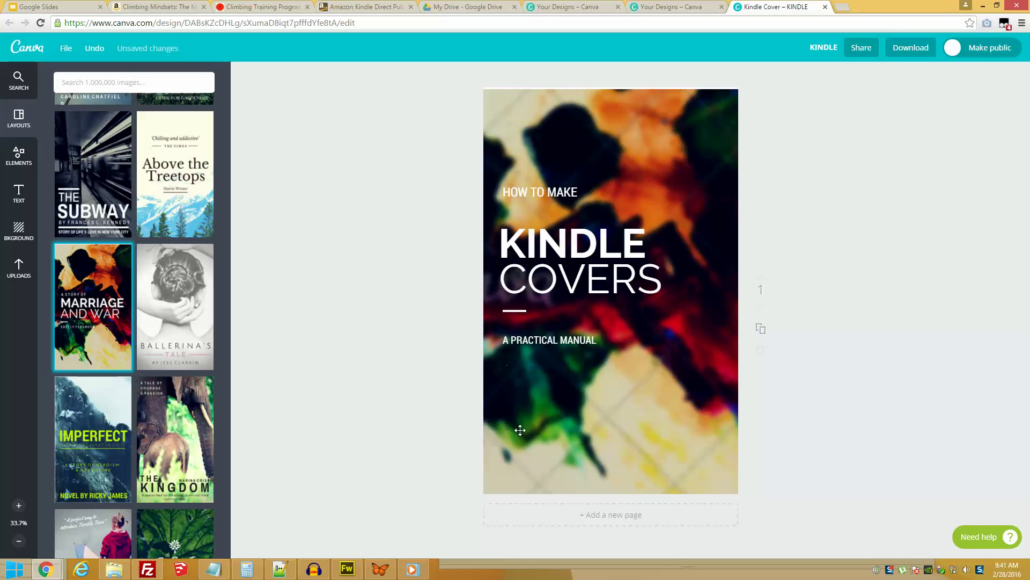
- Leave the background photo uncropped and scroll the Uploads panel back to the top
left_click(579, 433)
double_click(579, 433)
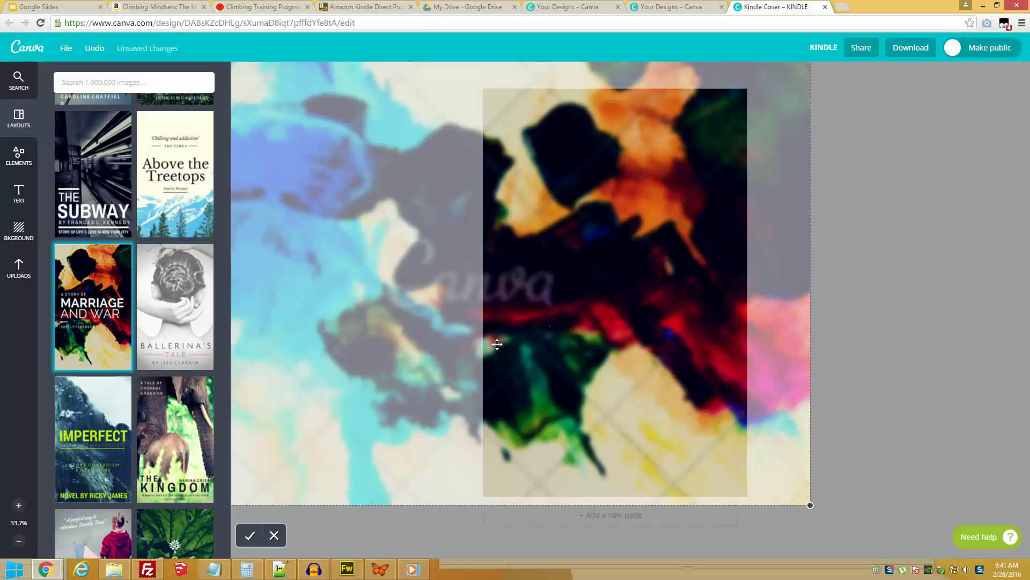
left_click(20, 268)
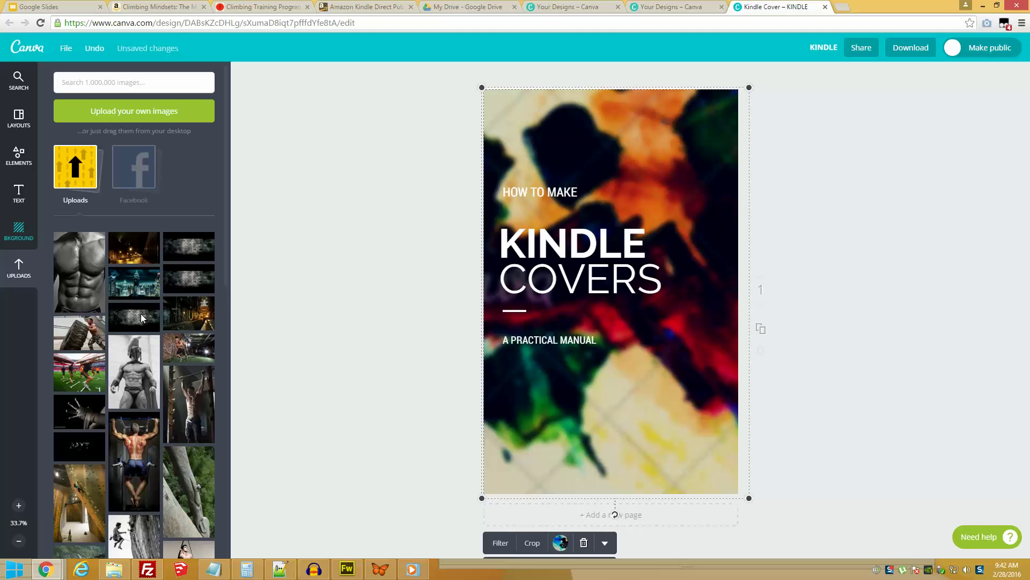
scroll(177, 366, "down", 2)
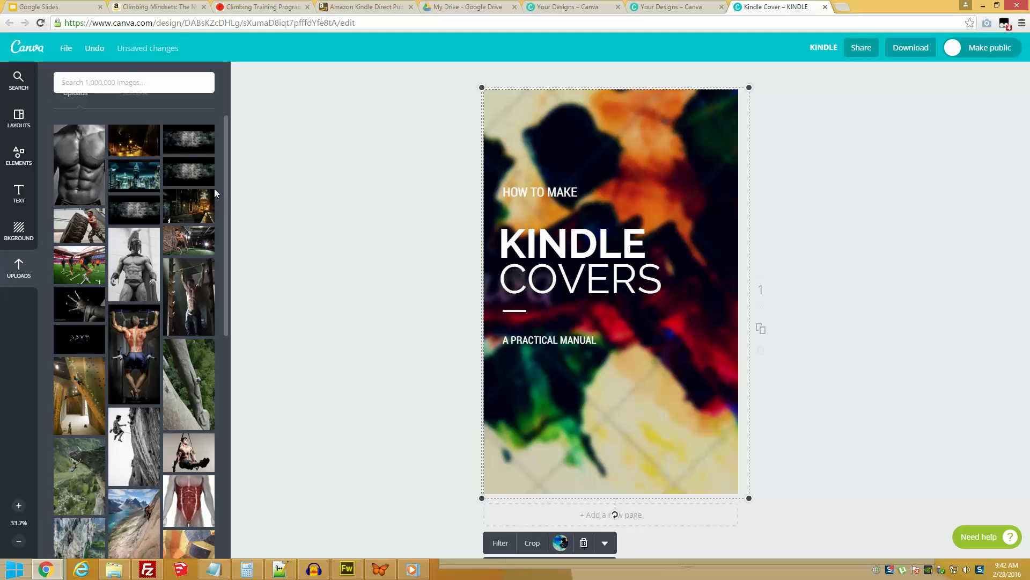
scroll(193, 159, "up", 3)
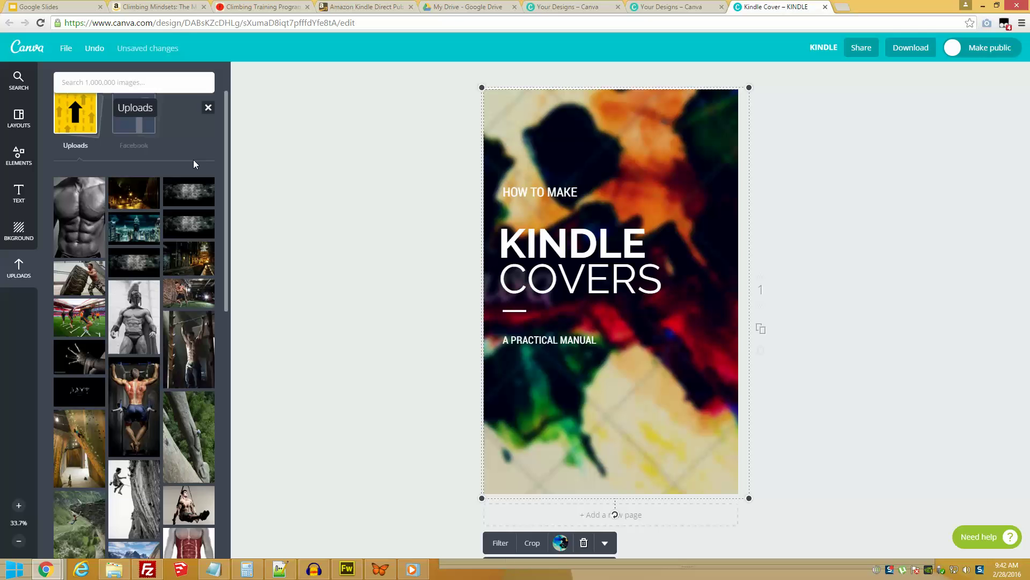
- Open the FUTURIX folder and drag the CLICKTOENTER fingertip photo into Canva's Uploads panel
left_click(114, 569)
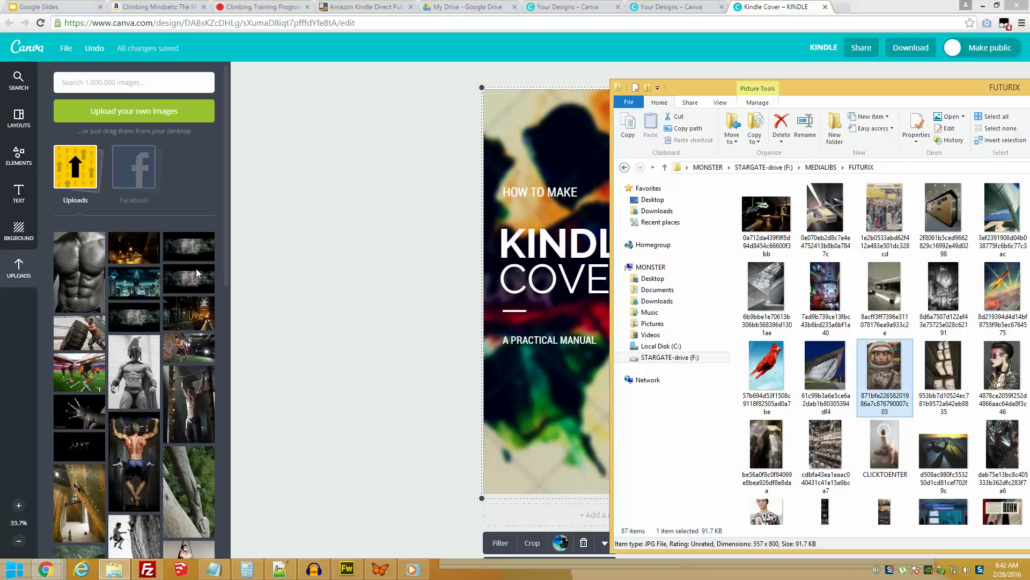
left_click_drag(829, 87, 565, 58)
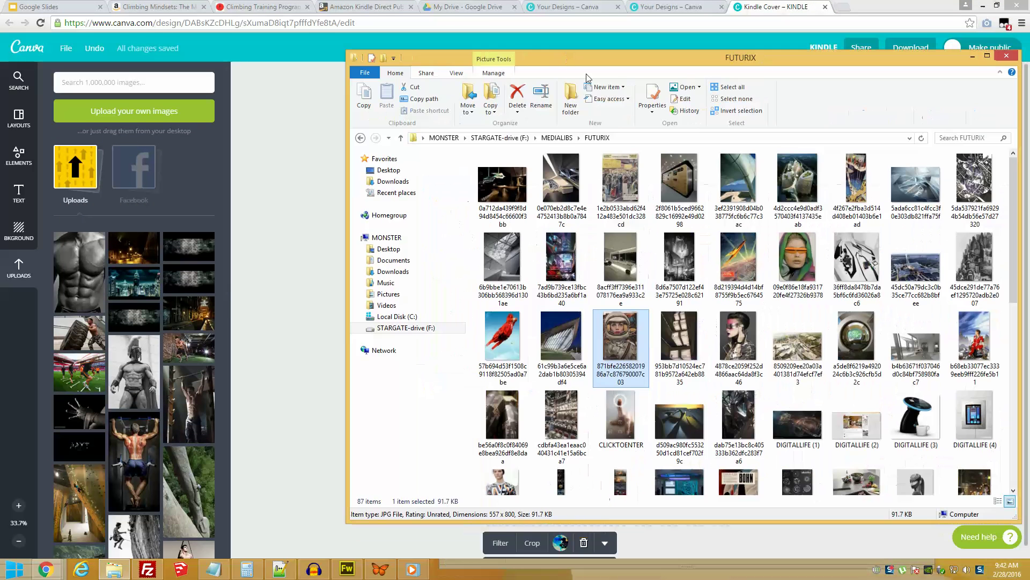
left_click_drag(667, 63, 520, 44)
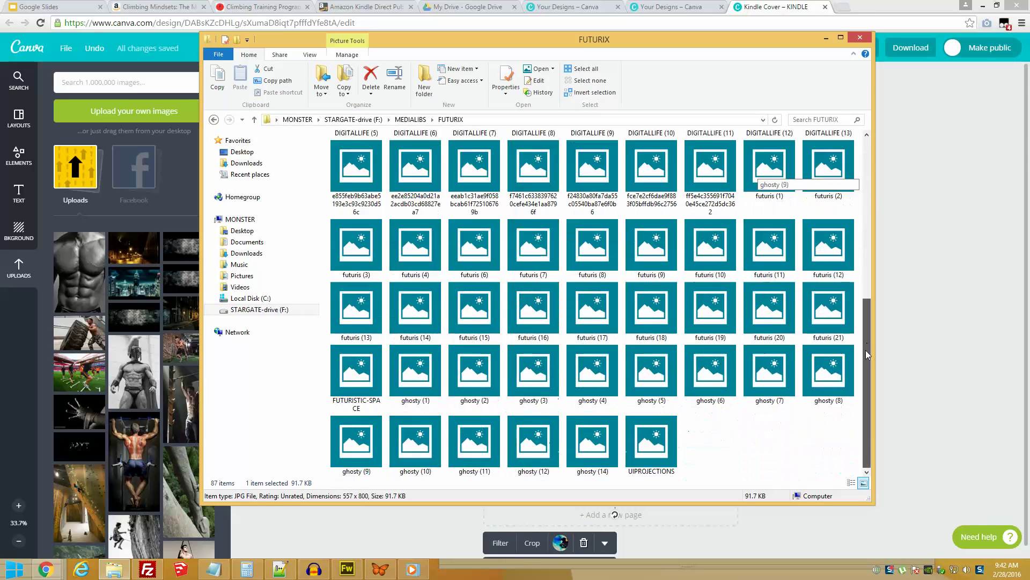
scroll(857, 215, "down", 2)
scroll(857, 231, "up", 2)
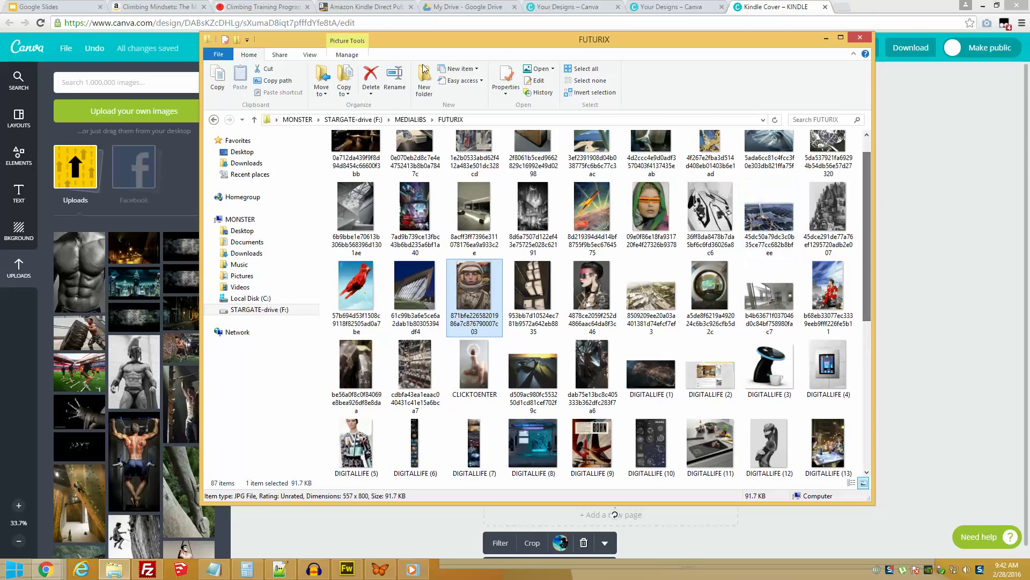
left_click_drag(442, 39, 666, 49)
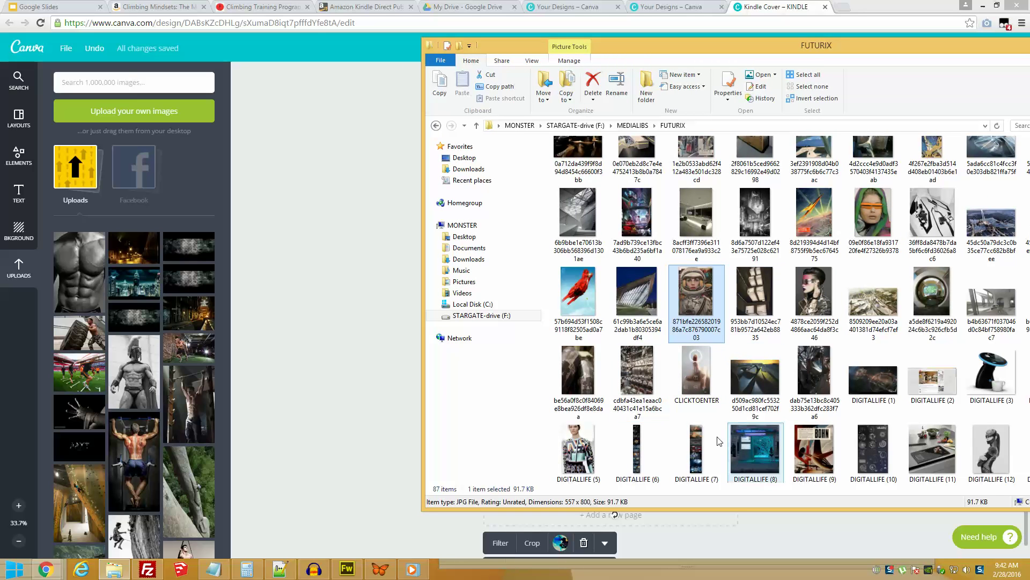
left_click(692, 375)
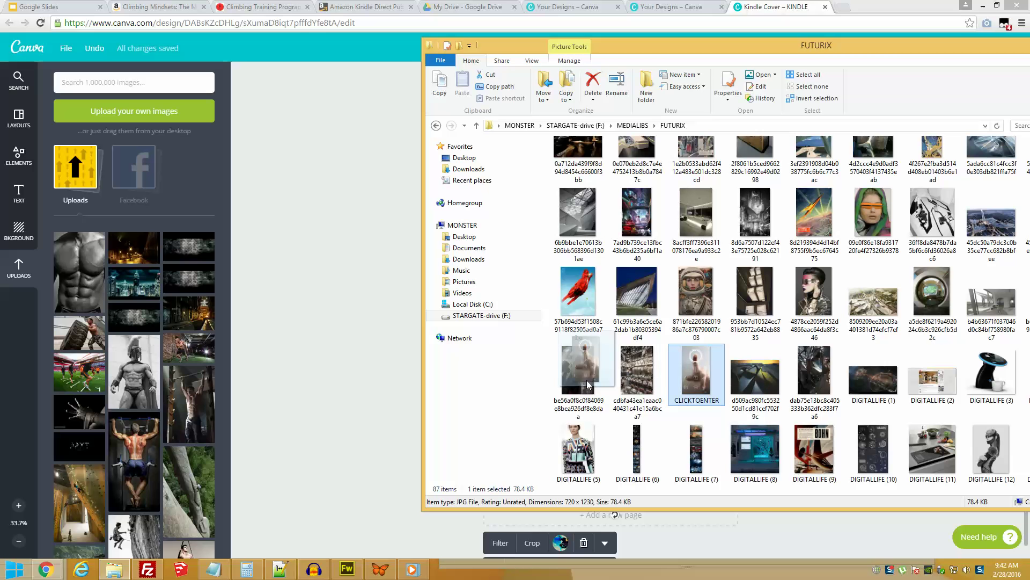
left_click_drag(695, 375, 104, 328)
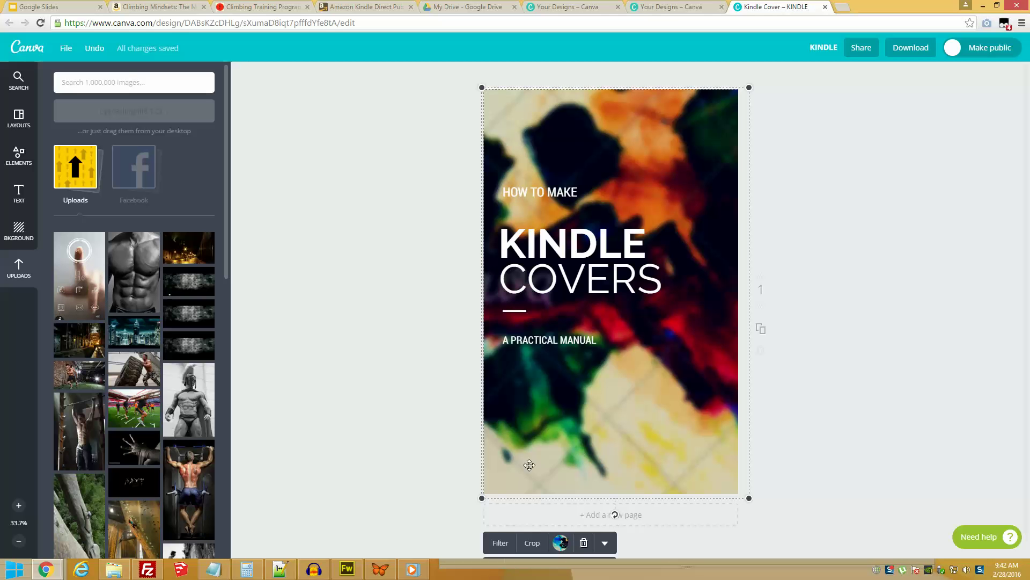
- Swap the paint-splash background for the uploaded fingertip photo, keeping the HOW TO MAKE KINDLE COVERS title on top
double_click(603, 393)
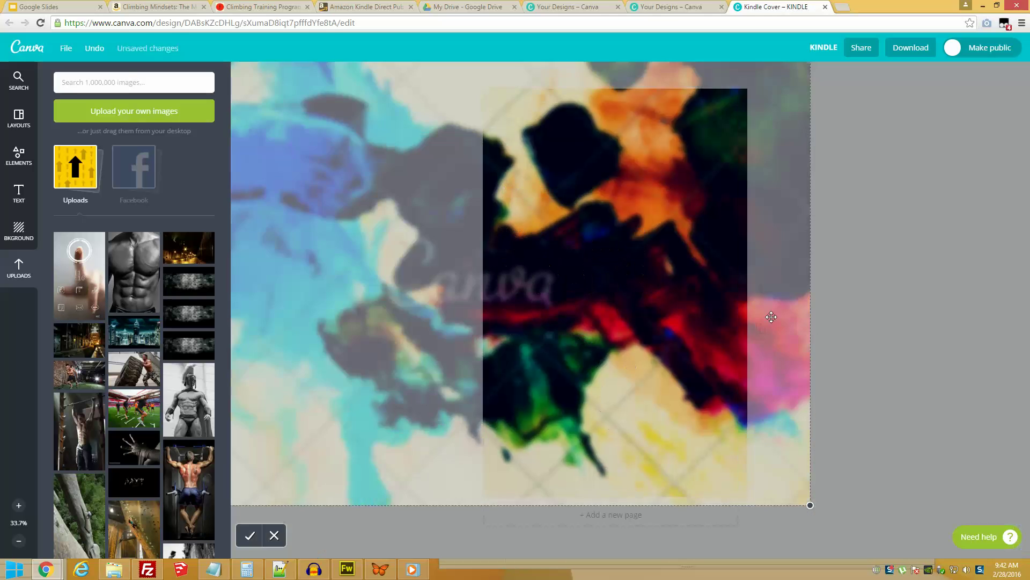
left_click(89, 284)
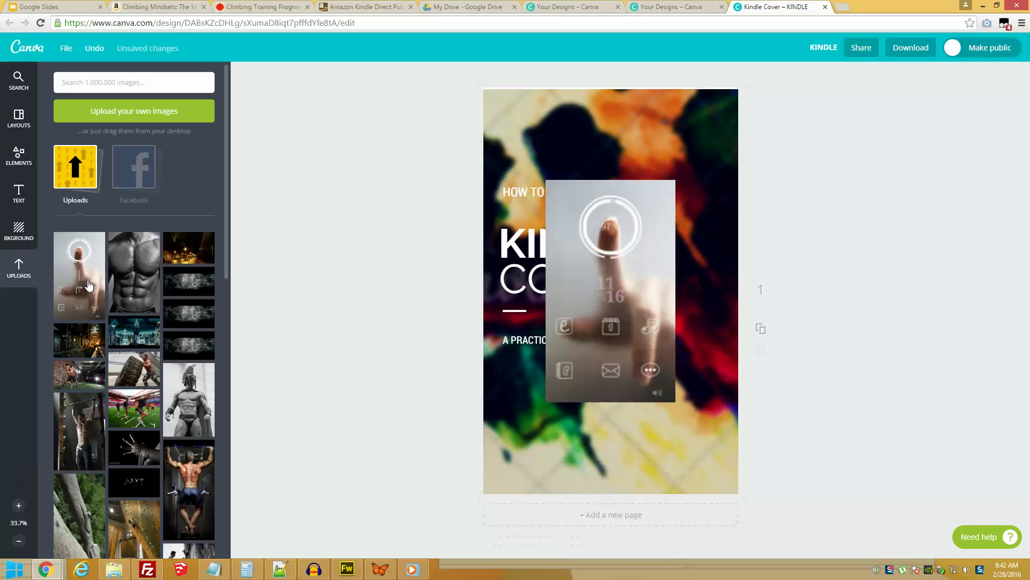
left_click_drag(616, 369, 625, 388)
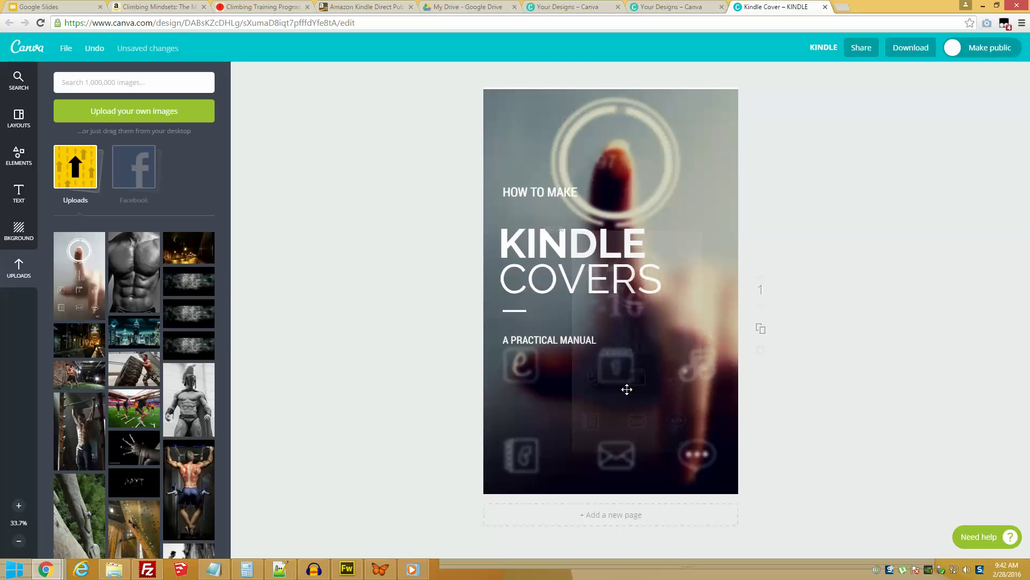
left_click(887, 328)
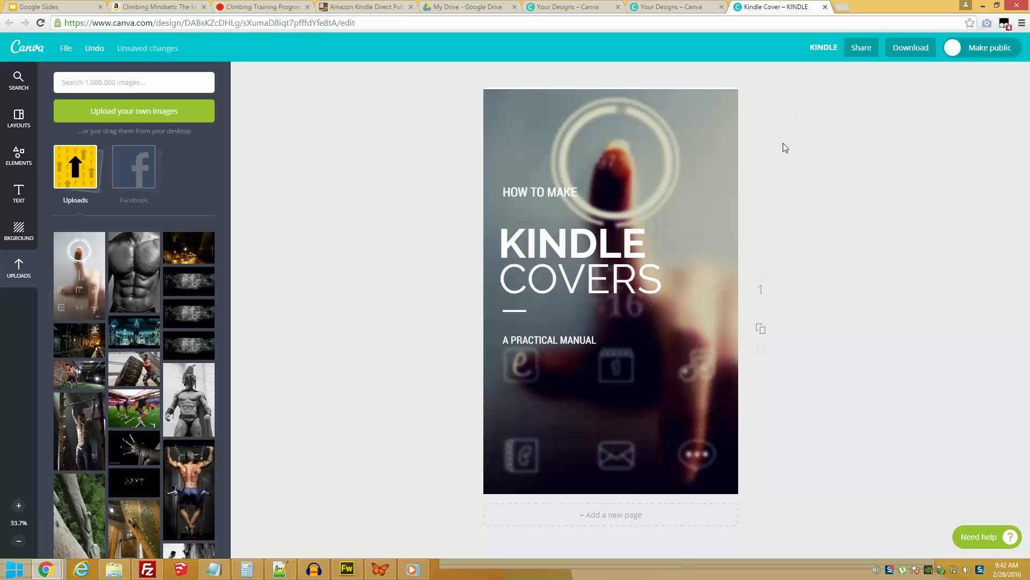
- Download the cover as a web JPG, KINDLE.jpg, and reveal it in the Downloads folder
left_click(913, 50)
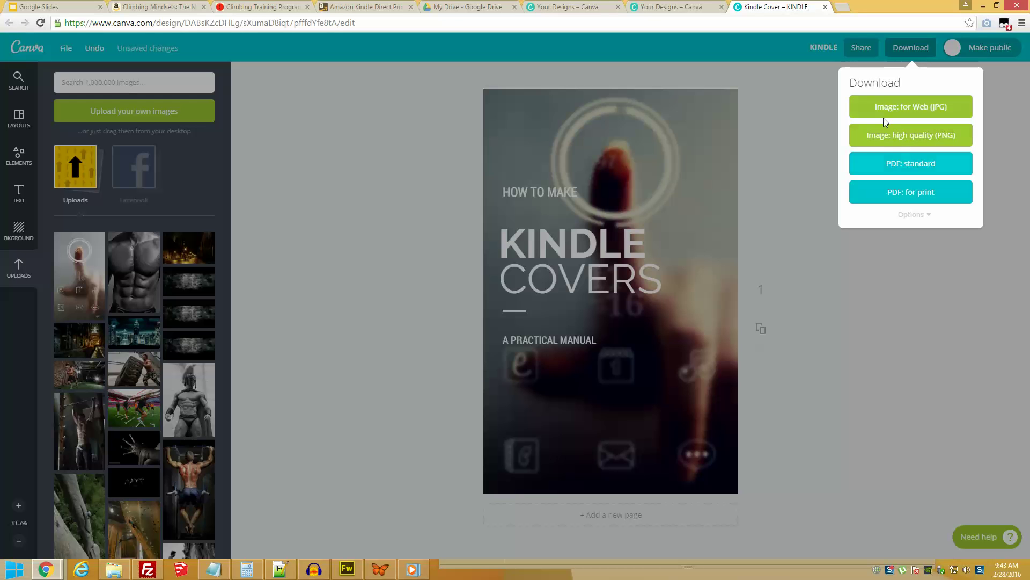
left_click(918, 108)
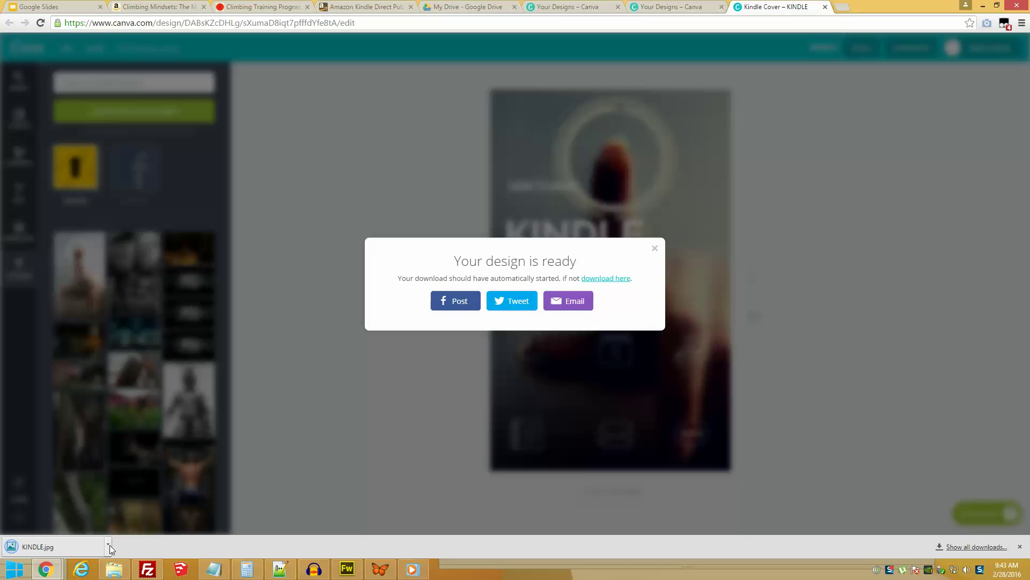
left_click(109, 544)
left_click(140, 510)
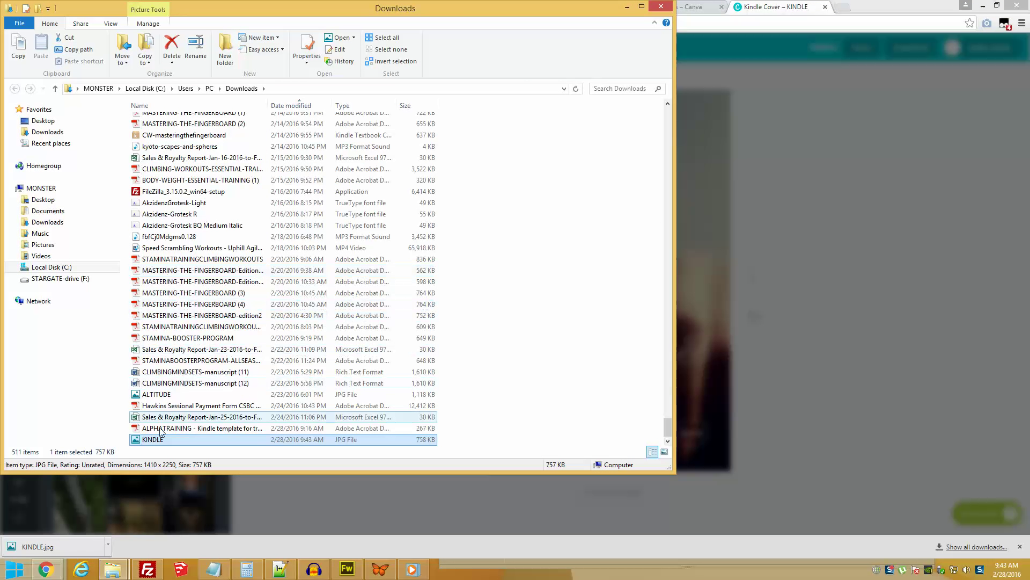
right_click(156, 441)
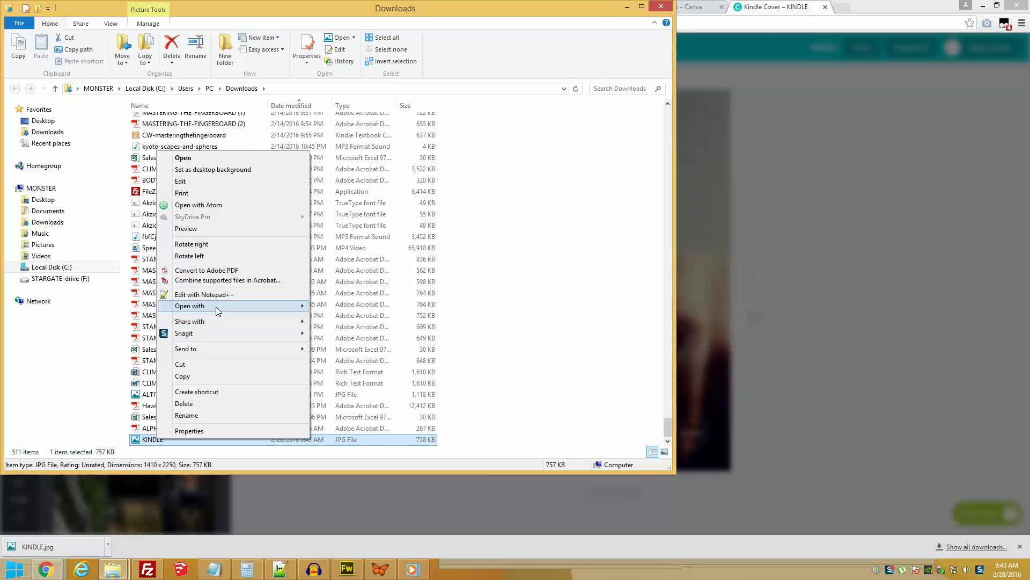
mouse_move(216, 307)
left_click(349, 365)
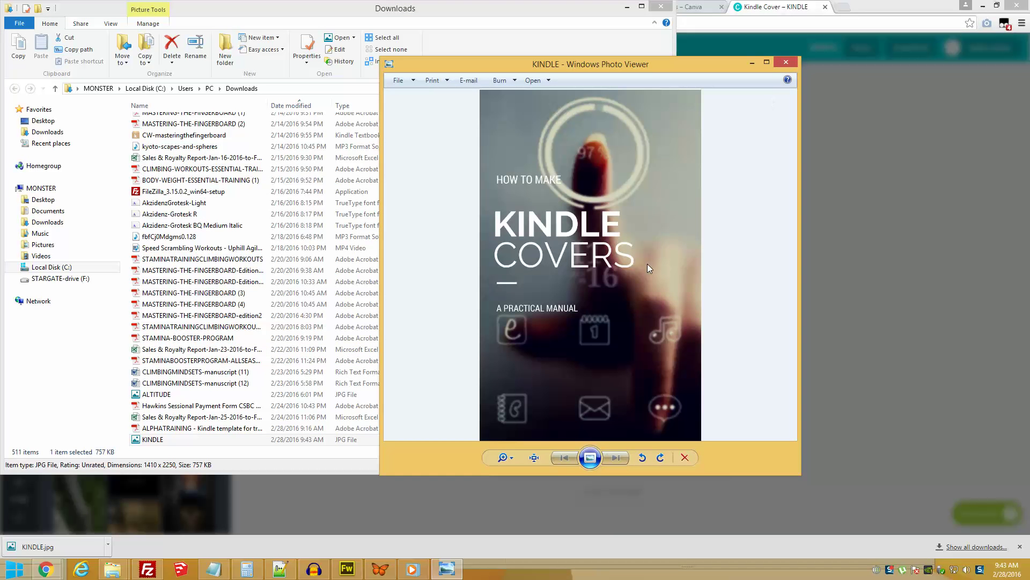
left_click(768, 62)
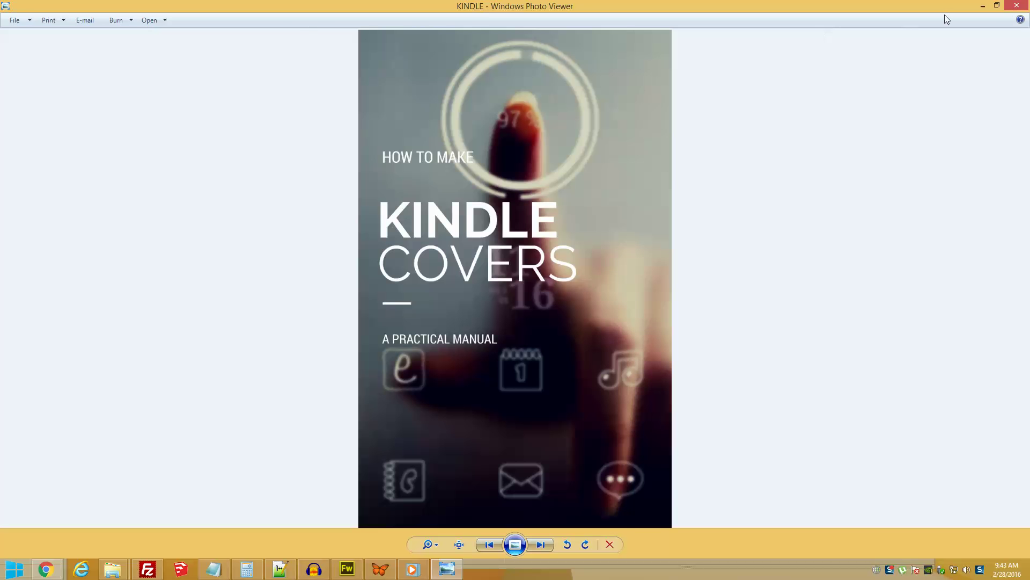
left_click(996, 5)
left_click(790, 63)
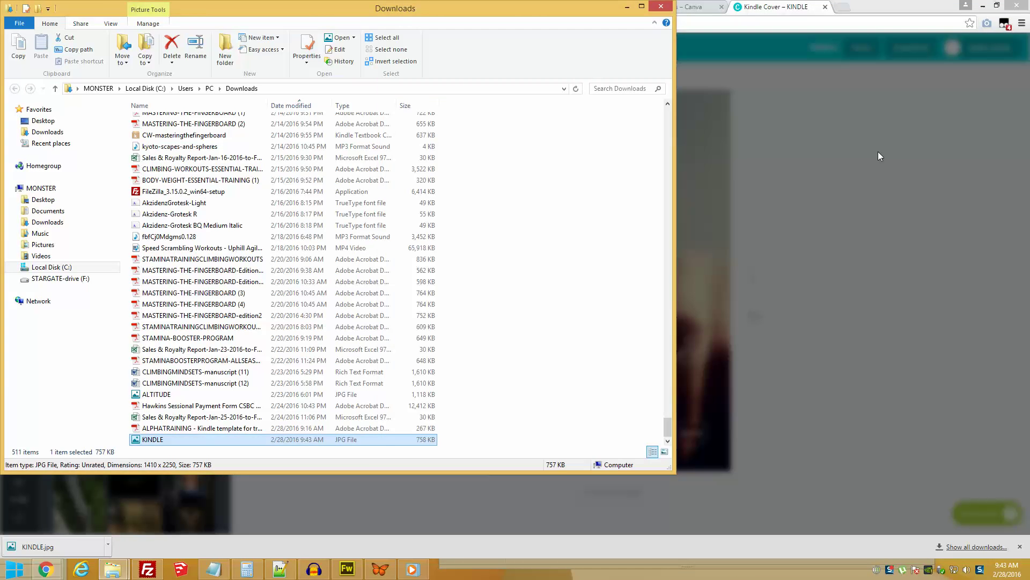
left_click(829, 160)
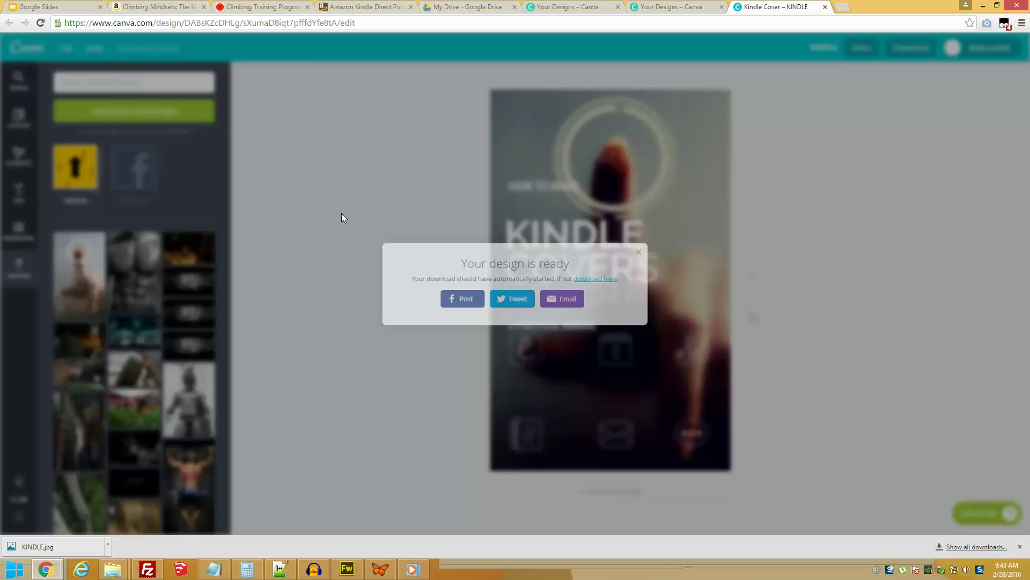
- Close the 'Your design is ready' dialog and browse Your designs, with the KINDLE cover listed first
left_click(340, 194)
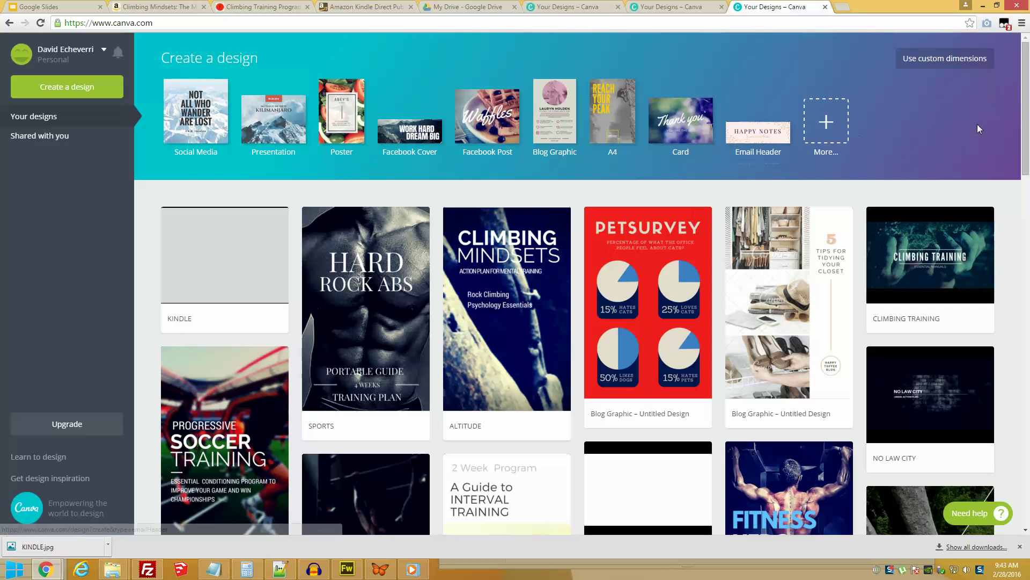
mouse_move(1022, 93)
left_mouse_down()
mouse_move(1022, 126)
mouse_move(1022, 93)
left_mouse_up()
scroll(1016, 155, "down", 2)
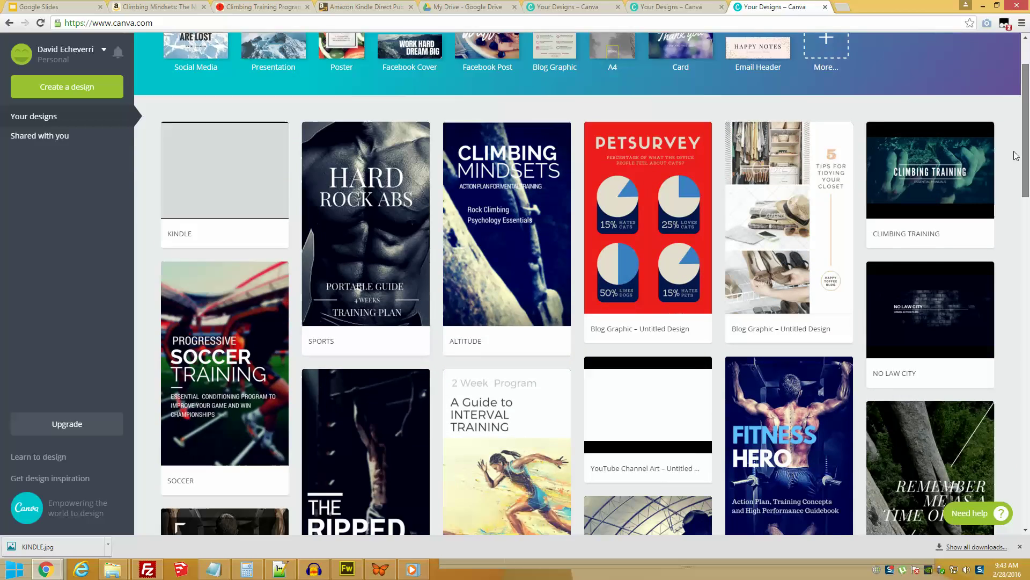
scroll(1016, 155, "down", 5)
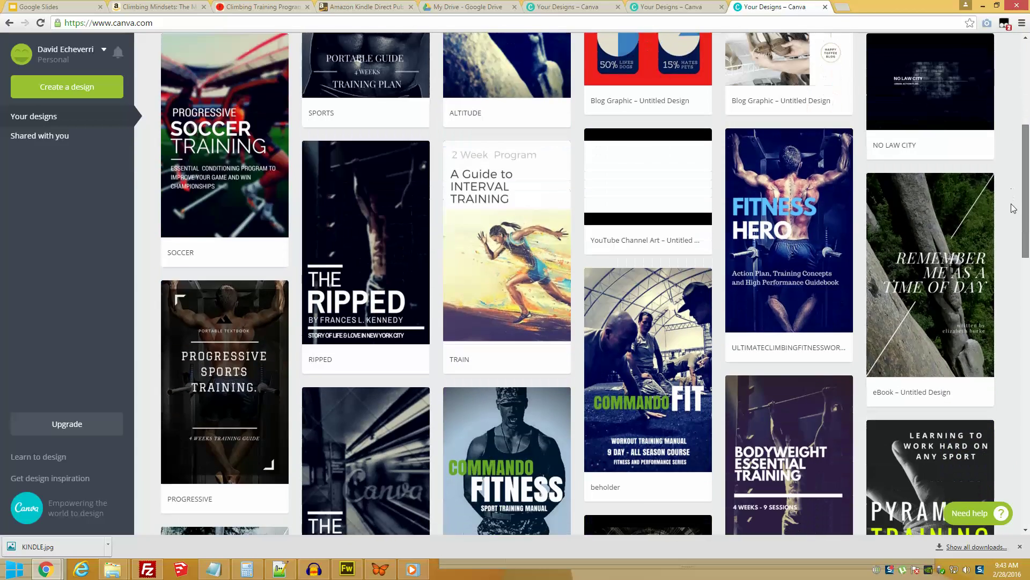
scroll(1014, 212, "down", 1)
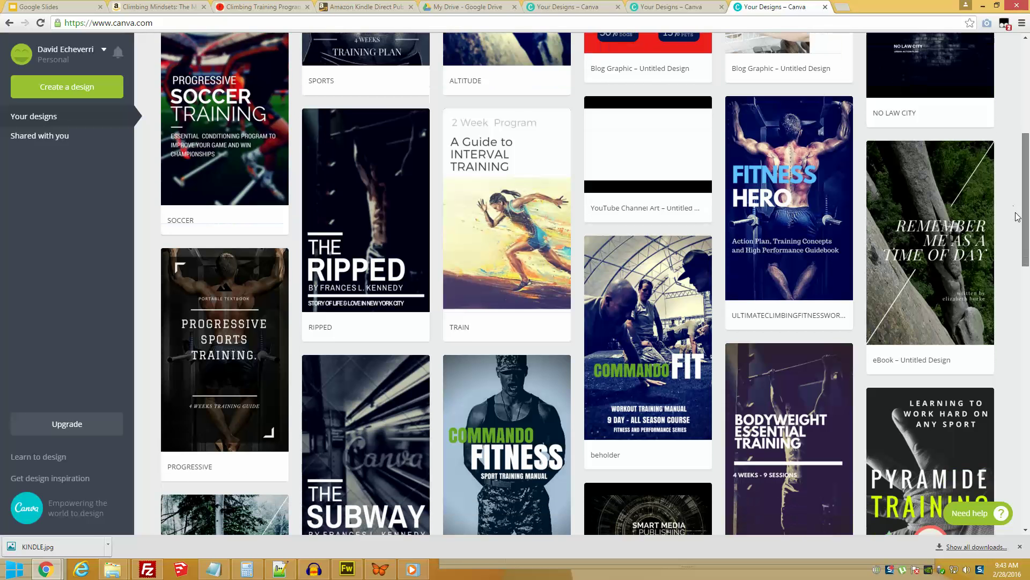
scroll(1017, 216, "down", 1)
scroll(1016, 161, "up", 6)
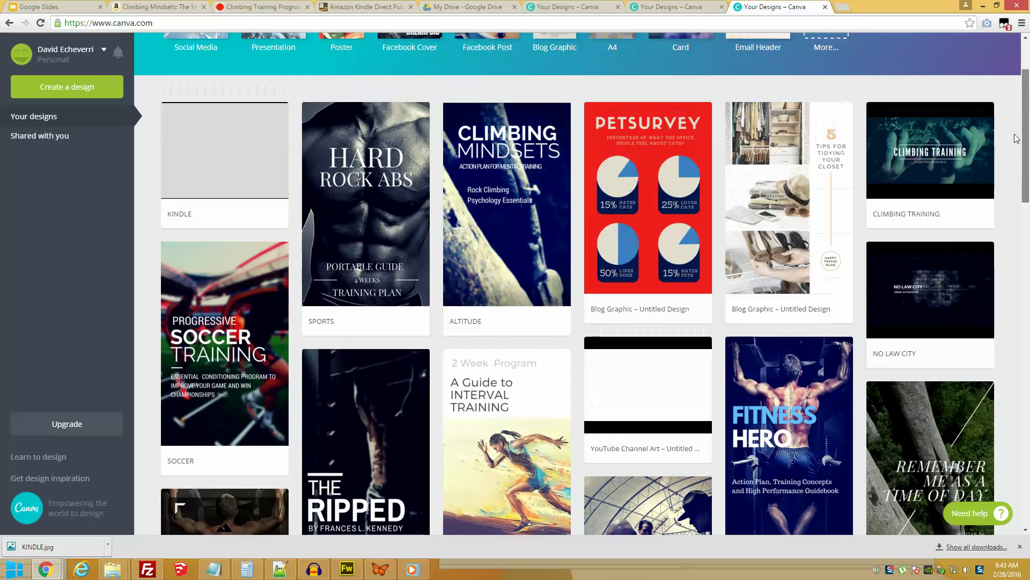
scroll(1016, 139, "up", 2)
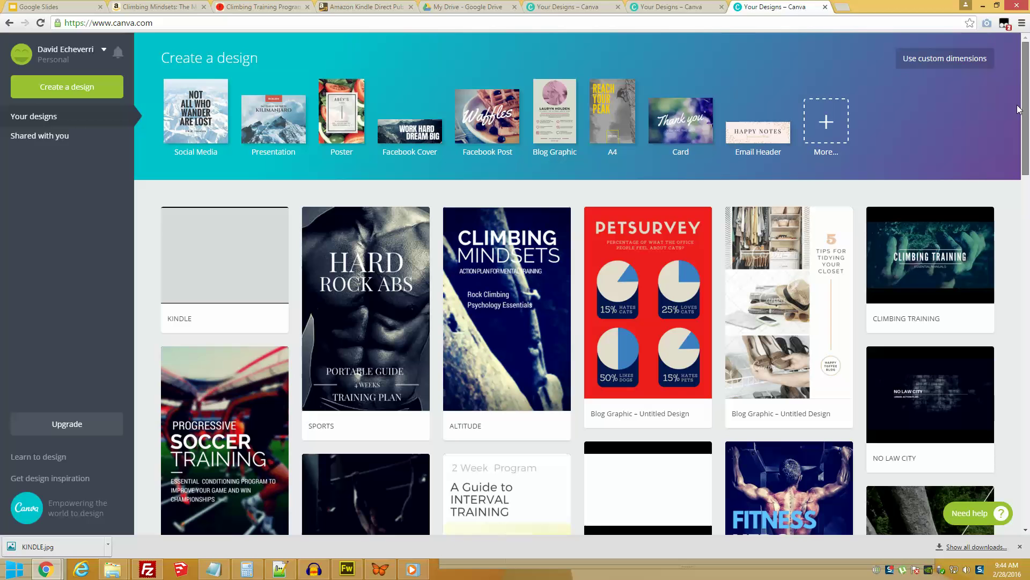